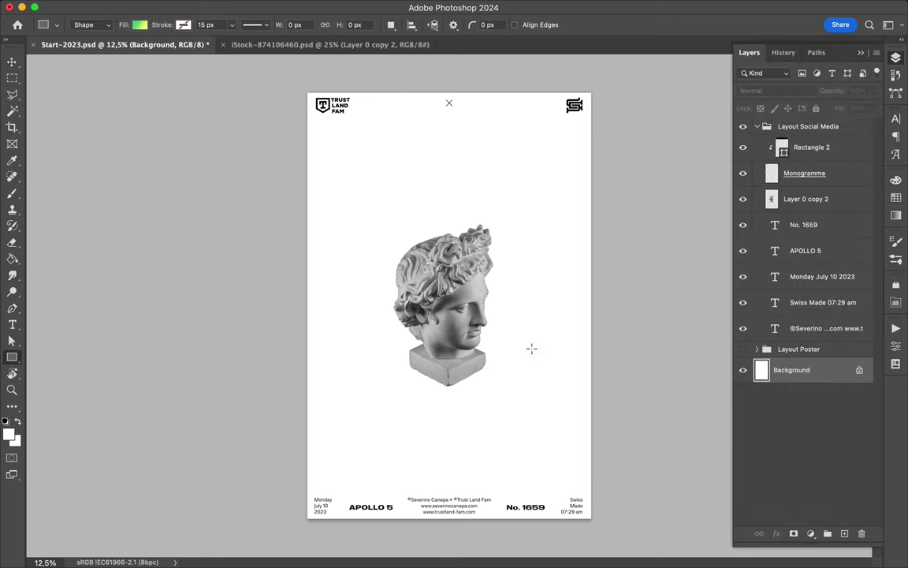
Step: Cover the poster with a rectangle filled with a dark radial gradient
left_click_drag(374, 162, 591, 518)
left_click(139, 25)
left_click(60, 92)
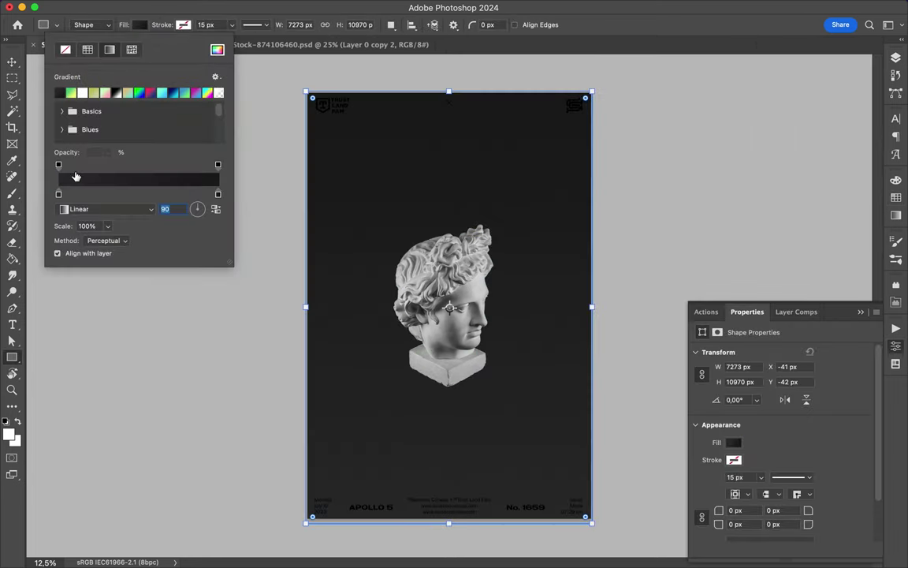
double_click(59, 194)
left_click(576, 410)
key("Return")
left_click(110, 209)
left_click(79, 223)
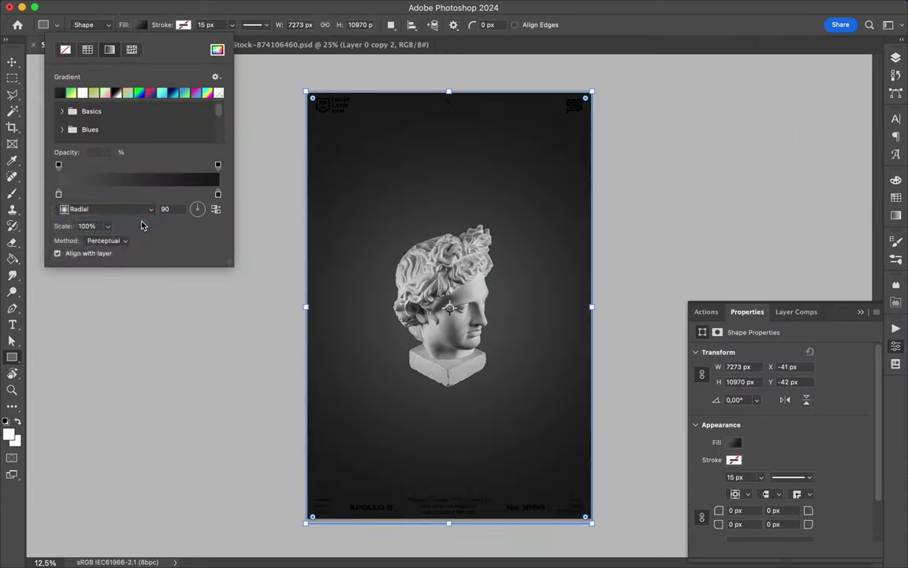
key("v")
Step: Enlarge the statue head with Free Transform and close the stock photo document
left_click(479, 278, "ctrl")
key("ctrl+t")
left_click_drag(493, 223, 470, 197)
key("Return")
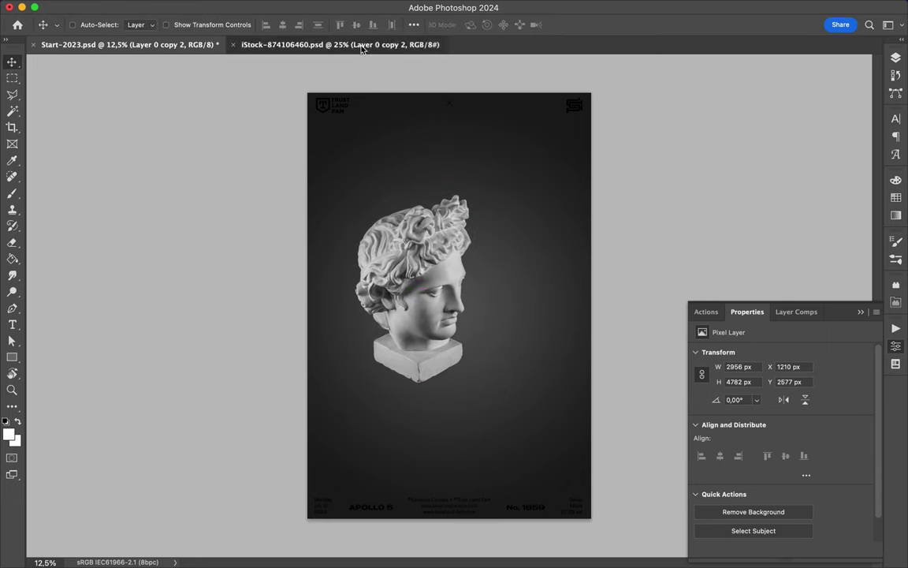
left_click(222, 45)
Step: Move the head layer lower in the stack and add a Levels adjustment with shadows at 20
left_click(896, 57)
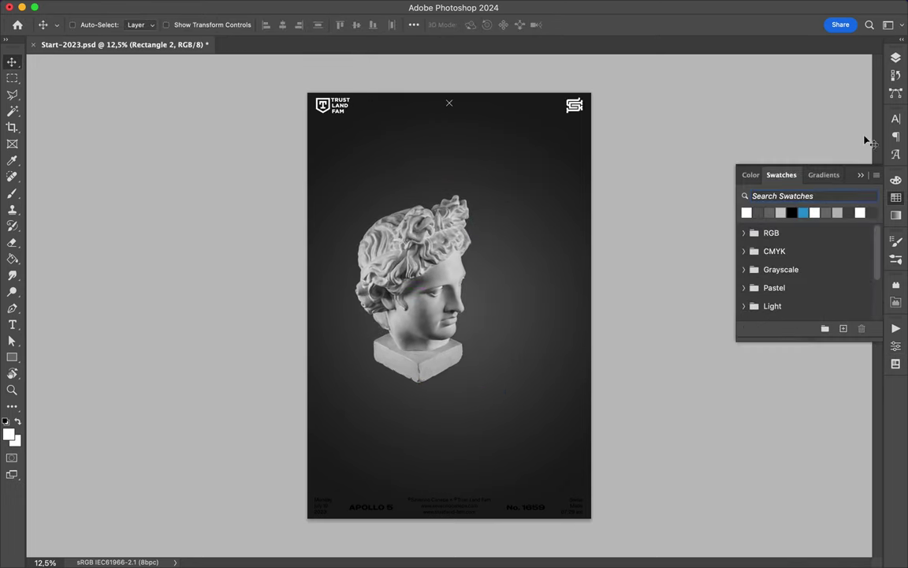
mouse_move(806, 198)
left_mouse_down()
mouse_move(835, 484)
mouse_move(809, 401)
left_mouse_up()
left_click(896, 197)
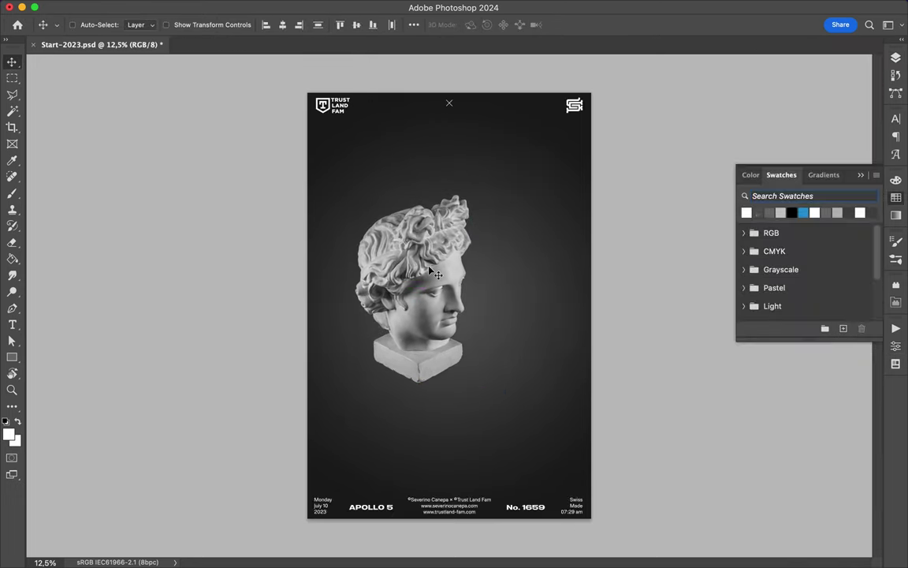
left_click(895, 57)
left_click(825, 484)
left_click_drag(714, 445, 726, 446)
Step: Set Levels highlights to 227, adjust midtones, and merge Levels into the head
left_click_drag(866, 446, 852, 448)
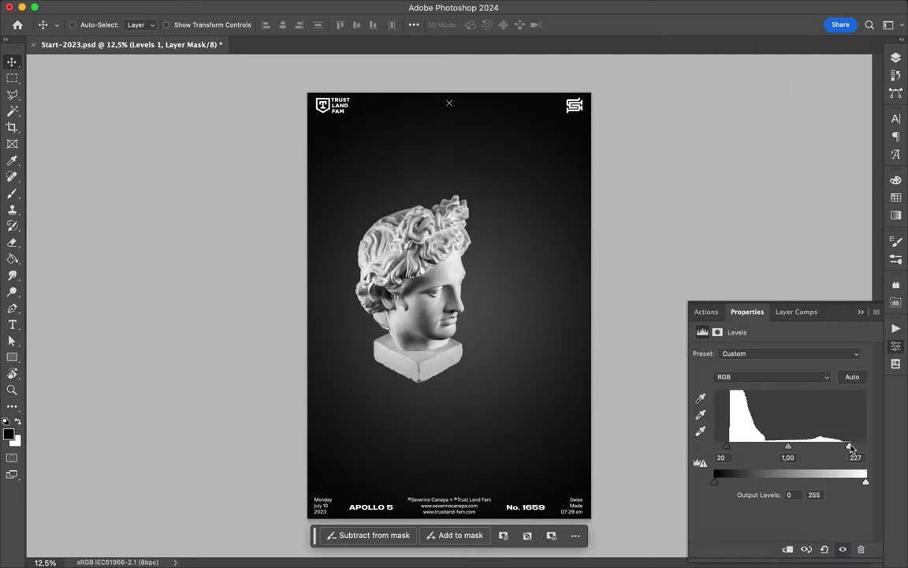
left_click_drag(788, 445, 805, 446)
left_click(896, 58)
left_click(782, 371, "shift")
key("ctrl+e")
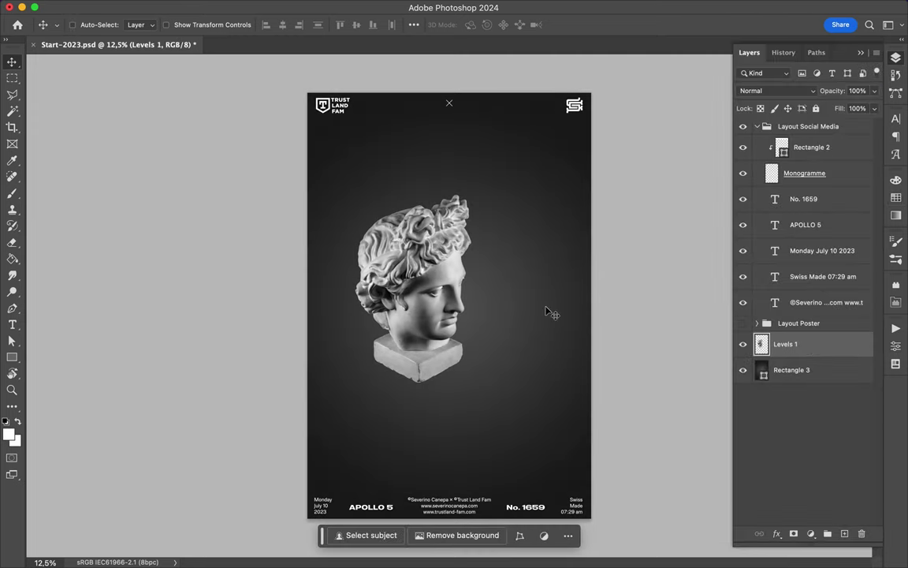
Step: Scale the statue head and duplicate its layer
key("ctrl+t")
mouse_move(418, 316)
left_mouse_down()
mouse_move(450, 332)
mouse_move(512, 242)
left_mouse_up()
key("Return")
key("ctrl+j")
Step: Flip the copy horizontally, place it top-right, and push the big head left
left_click(150, 7)
mouse_move(166, 298)
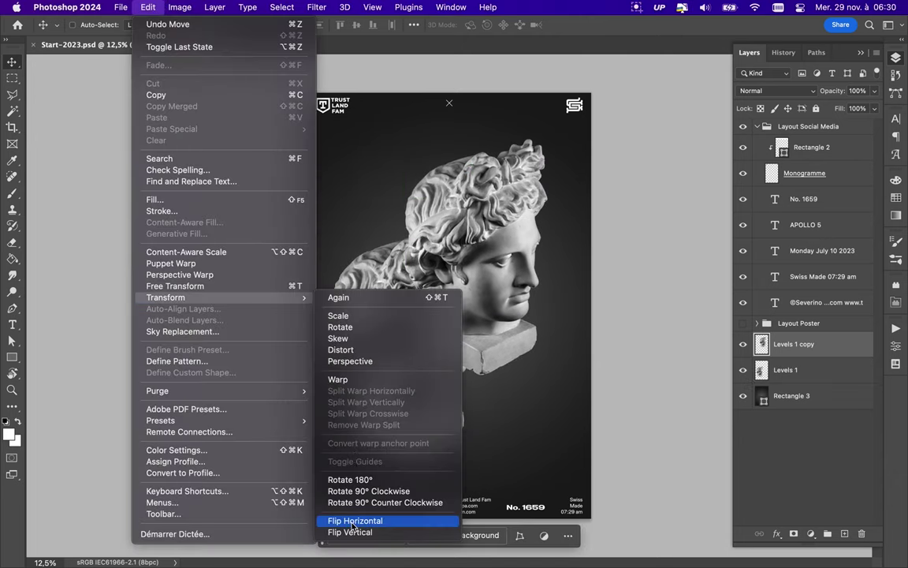
left_click(355, 518)
left_click_drag(475, 299, 526, 218)
key("Return")
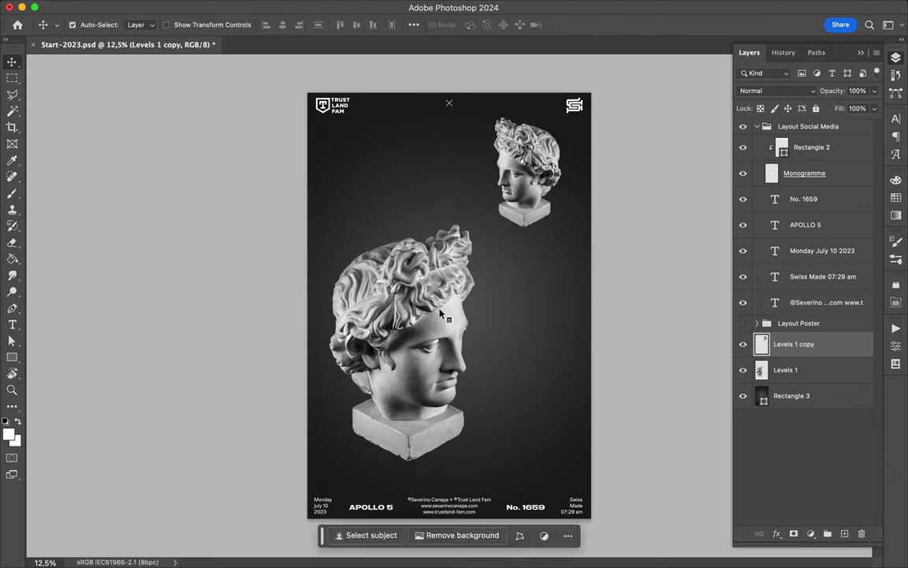
left_click_drag(448, 314, 374, 322)
mouse_move(524, 169)
left_mouse_down()
mouse_move(522, 201)
mouse_move(377, 346)
left_mouse_up()
Step: Draw a thin connecting line between the heads with no fill and a coloured stroke
key("u")
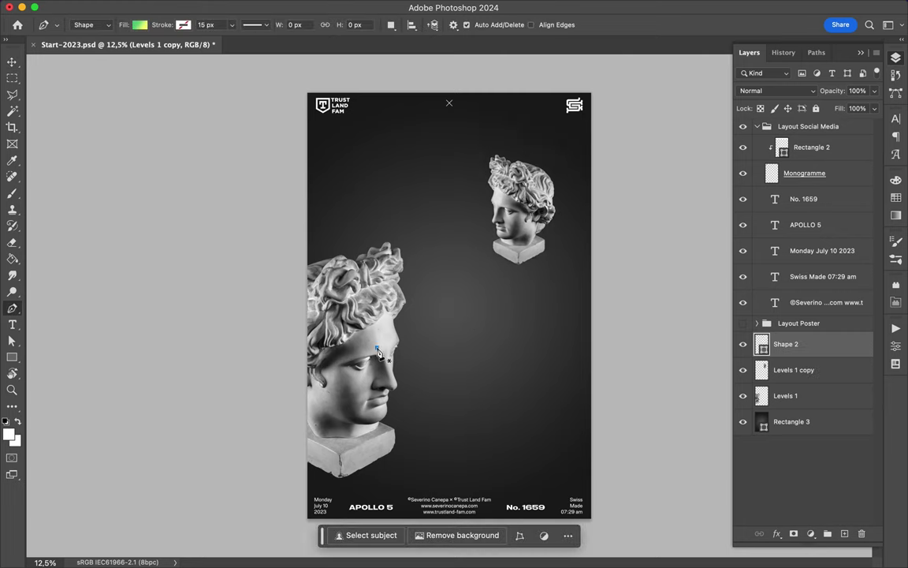
key("a")
left_click(187, 25)
left_click(232, 24)
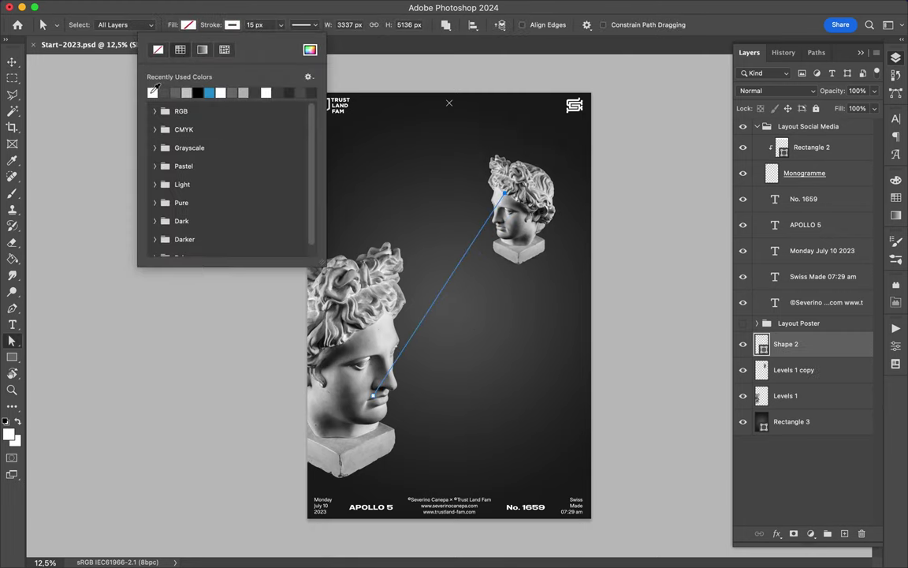
left_click(181, 158)
Step: Change the number to 1801 and update the time and date text in the first layout
key("t")
double_click(533, 507)
type("1801")
scroll(441, 316, "up", 2)
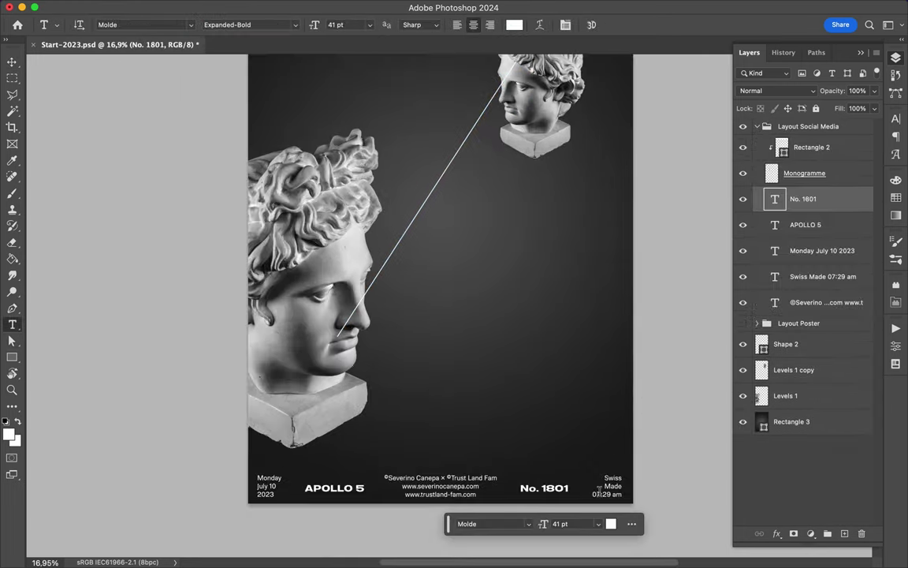
type("6")
double_click(263, 486)
type("07")
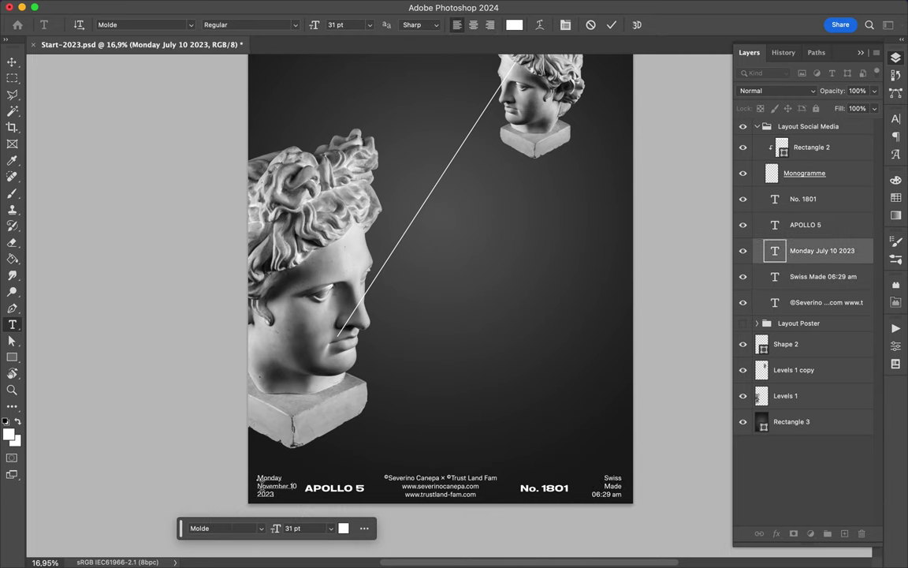
type("29")
key("Escape")
Step: In the poster layout, change the weekday to Wednesday and the month to November
key("v")
left_click(805, 225)
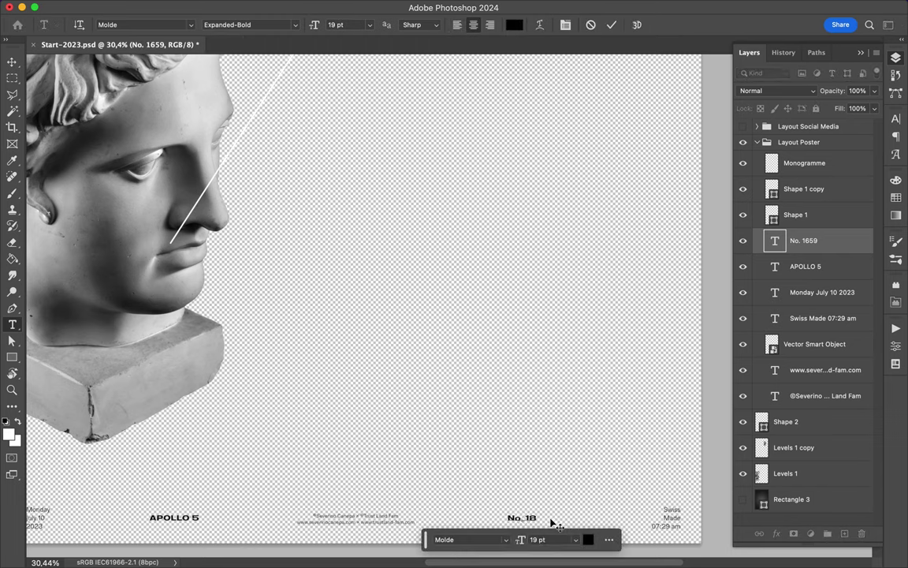
left_click(660, 520)
scroll(394, 315, "left", 5)
left_click(216, 519)
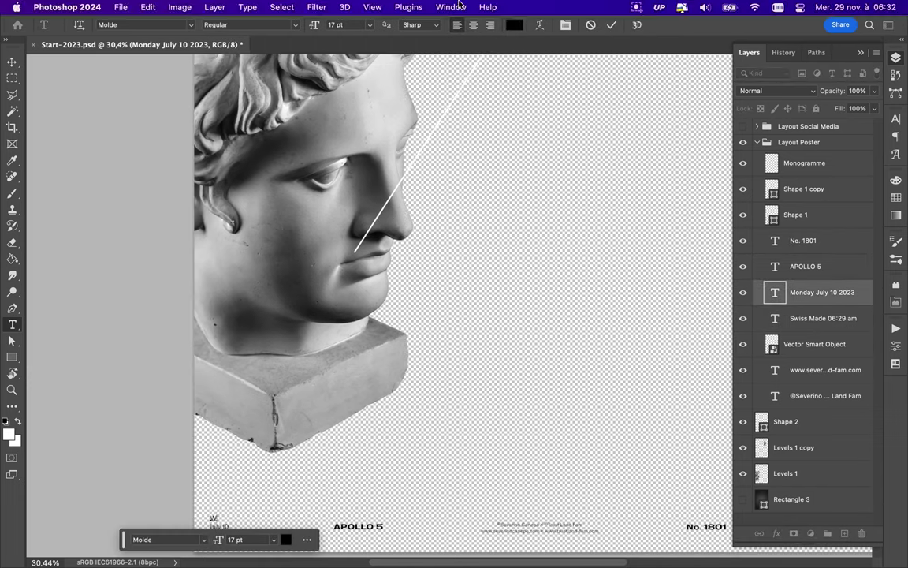
type("Wednesday")
scroll(316, 398, "down", 3)
double_click(218, 449)
type("November 29")
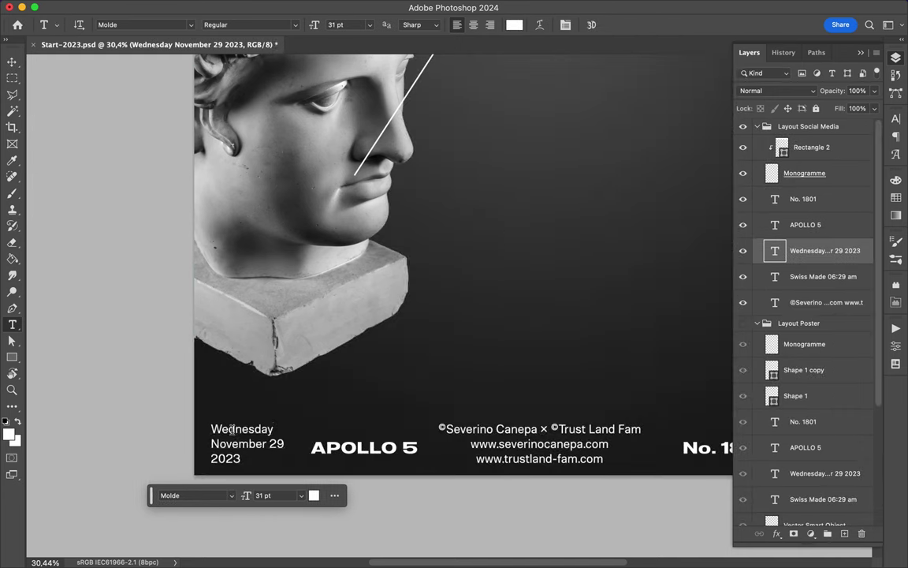
Step: Fit the poster in view, save, collapse the layout groups, and select the line layer
key("ctrl+0")
key("ctrl+s")
left_click(757, 126)
left_click(789, 163)
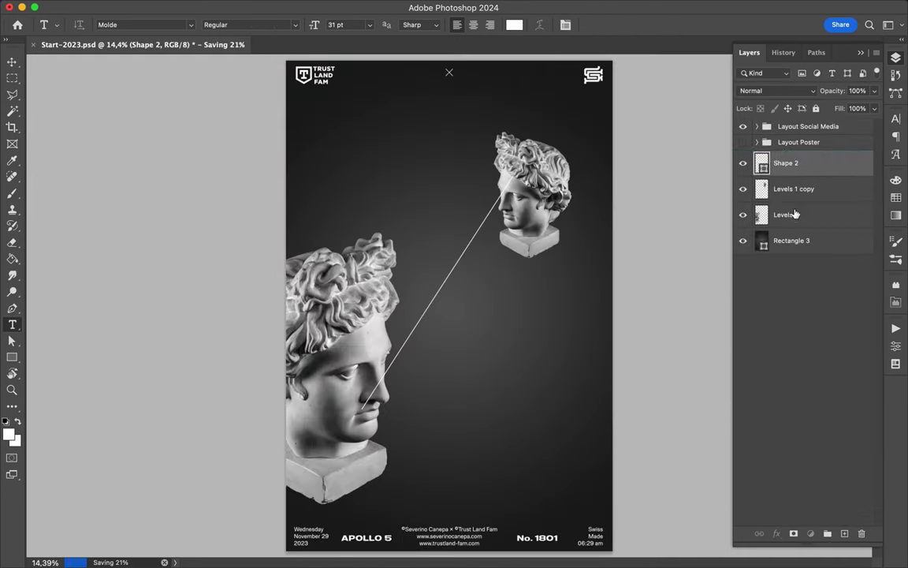
Step: Move the Levels 1 head above the line, select the line's path, and save
left_click_drag(795, 214, 789, 157)
key("a")
left_click(513, 180)
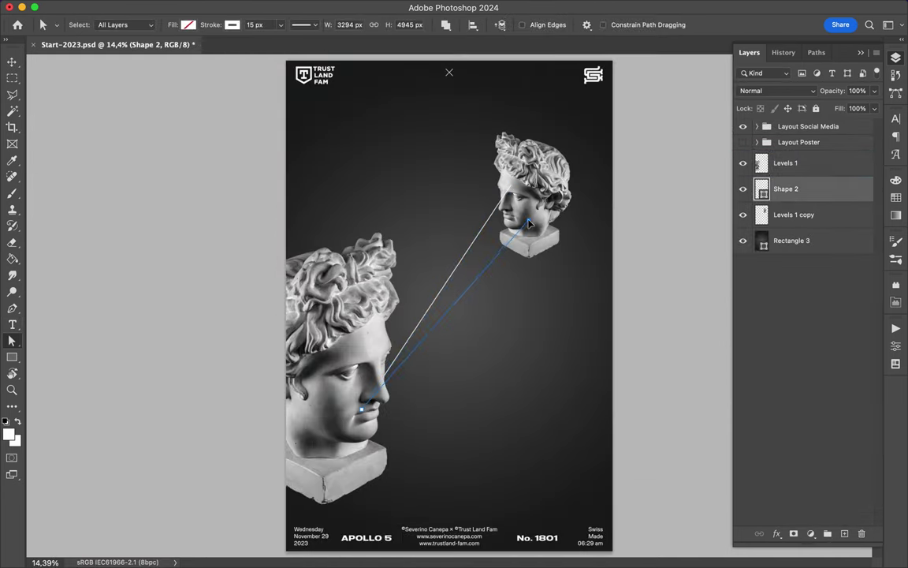
key("v")
key("ctrl+s")
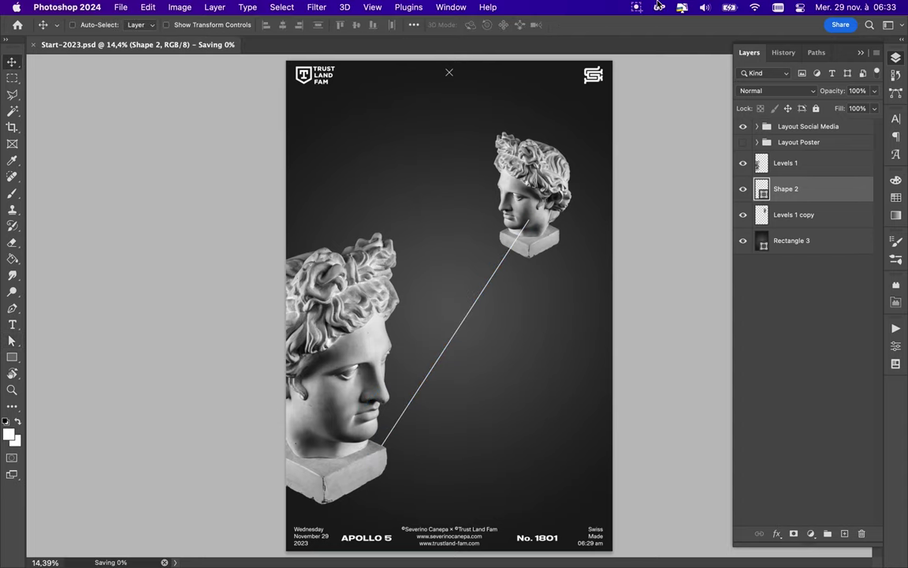
left_click(636, 7)
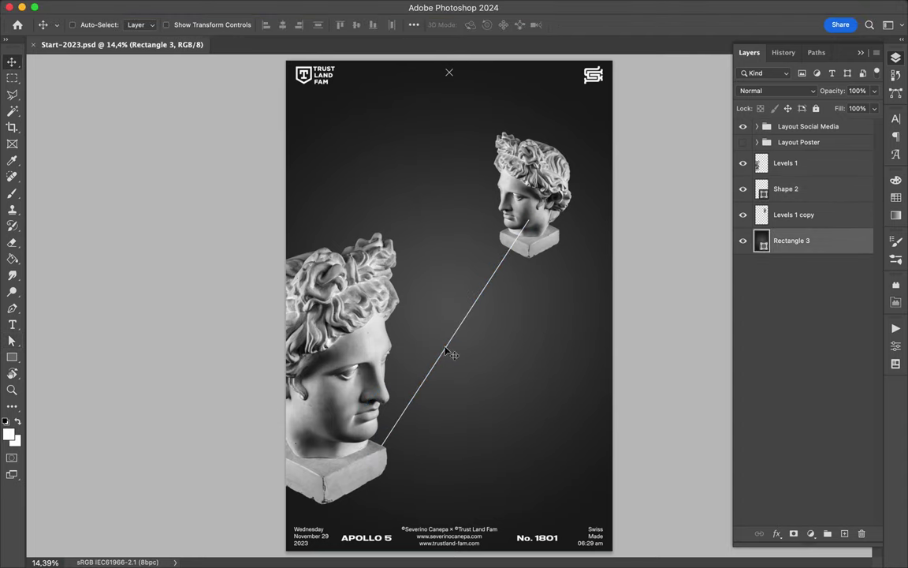
Step: Draw a large circle behind the heads with a dark radial gradient fill
key("u")
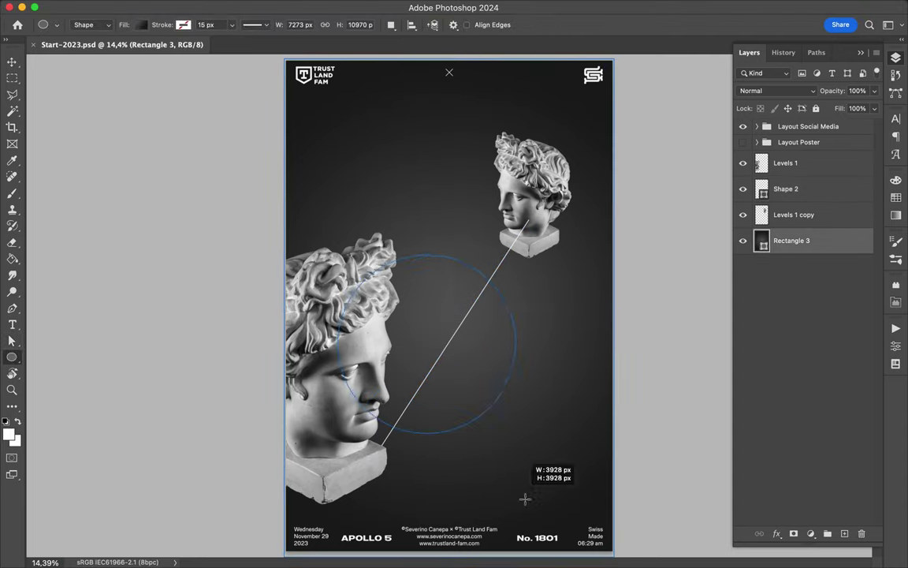
left_click_drag(524, 498, 576, 489)
key("v")
key("a")
left_click(188, 25)
double_click(107, 194)
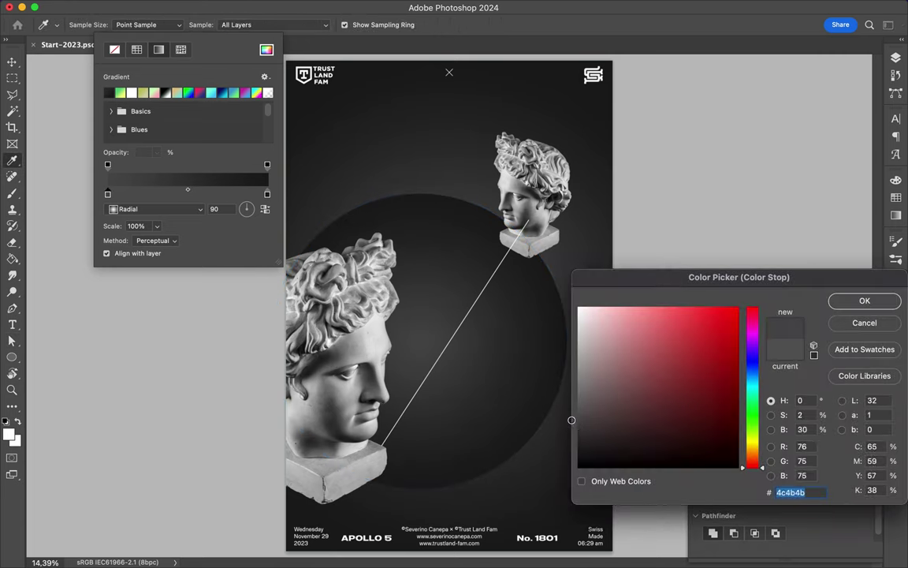
left_click(866, 298)
double_click(267, 194)
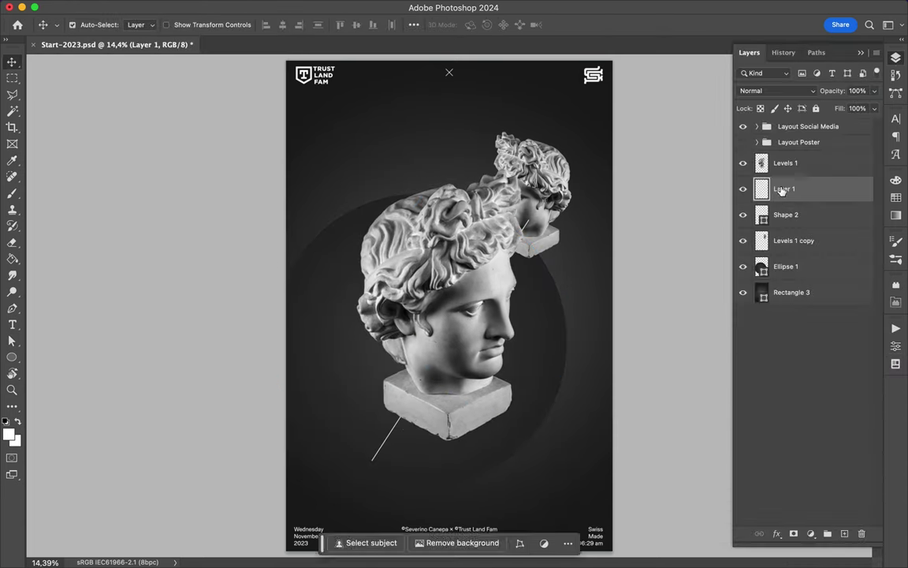
Step: Apply a 191,2-pixel Gaussian Blur to the silhouette layer
left_click(315, 6)
mouse_move(320, 169)
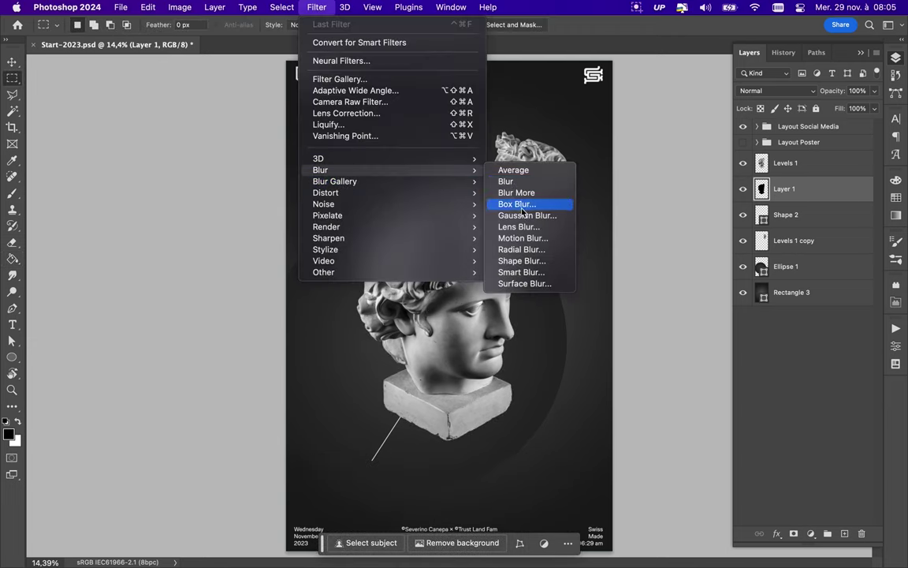
left_click(530, 215)
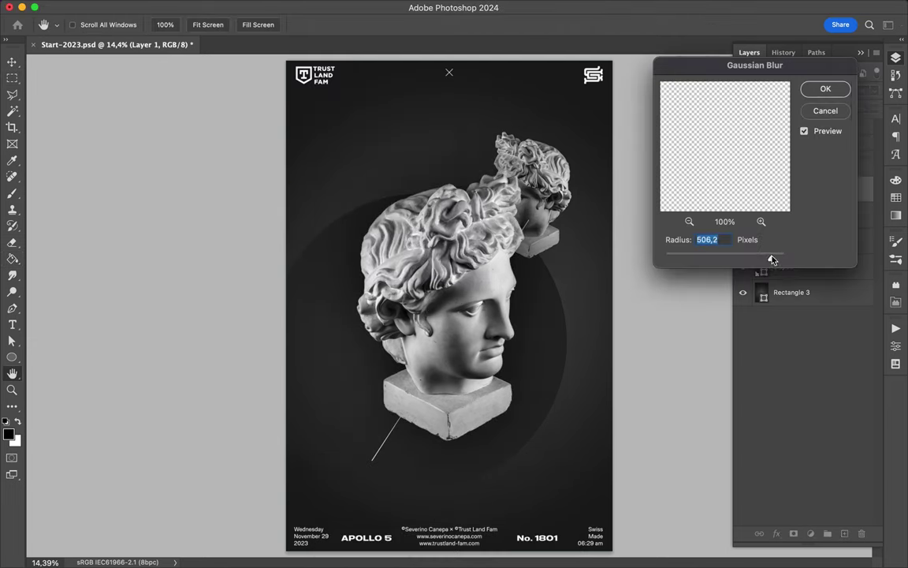
left_click(825, 90)
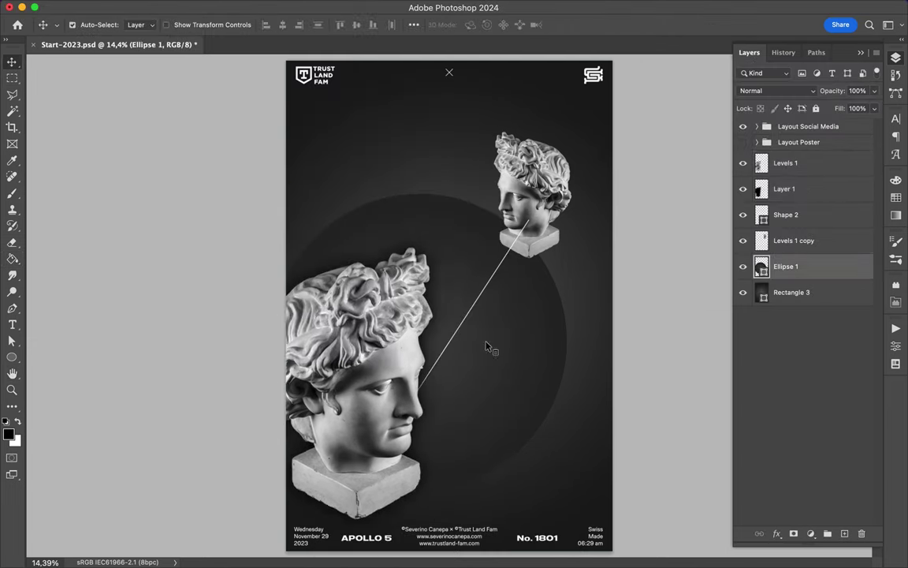
Step: Move Ellipse 1 to the top of the stack and shift the circle left
left_click_drag(786, 266, 787, 164)
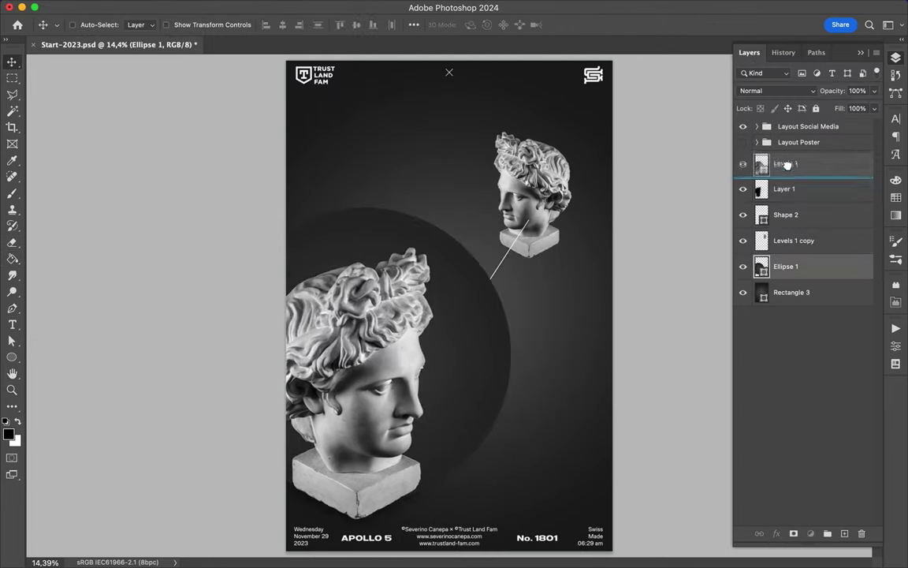
key("ctrl+t")
left_click_drag(487, 359, 381, 395)
scroll(387, 282, "down", 3)
scroll(394, 473, "down", 3)
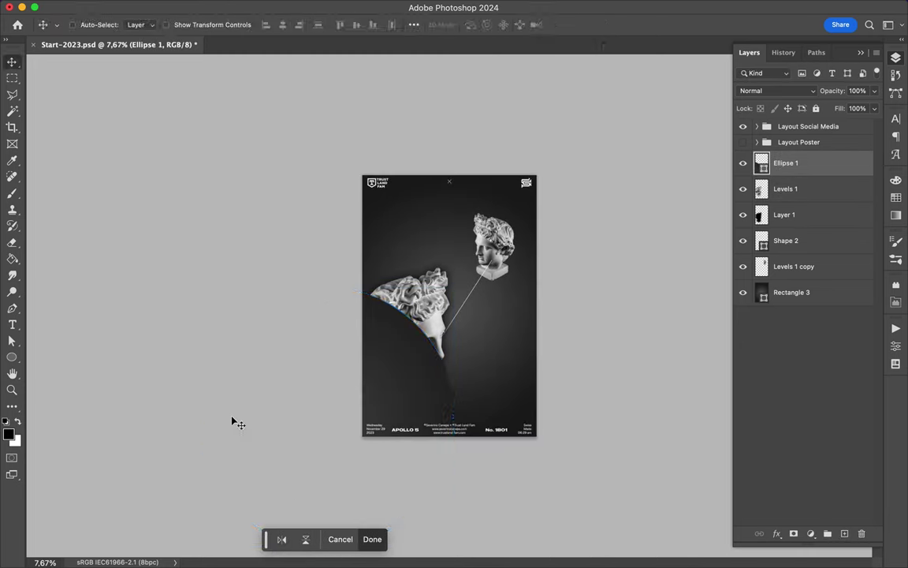
key("Return")
Step: Fill a new layer below the ellipse with a black ellipse shape and Gaussian-blur it
key("ctrl+shift+alt+n")
left_click(762, 162, "ctrl")
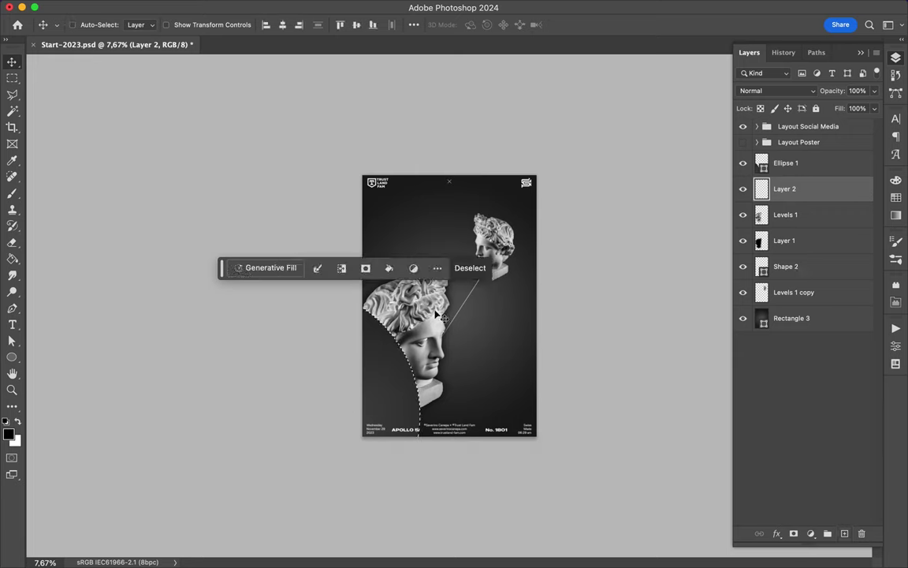
key("g")
left_click(361, 359)
key("ctrl+d")
left_click(318, 7)
left_click(344, 18)
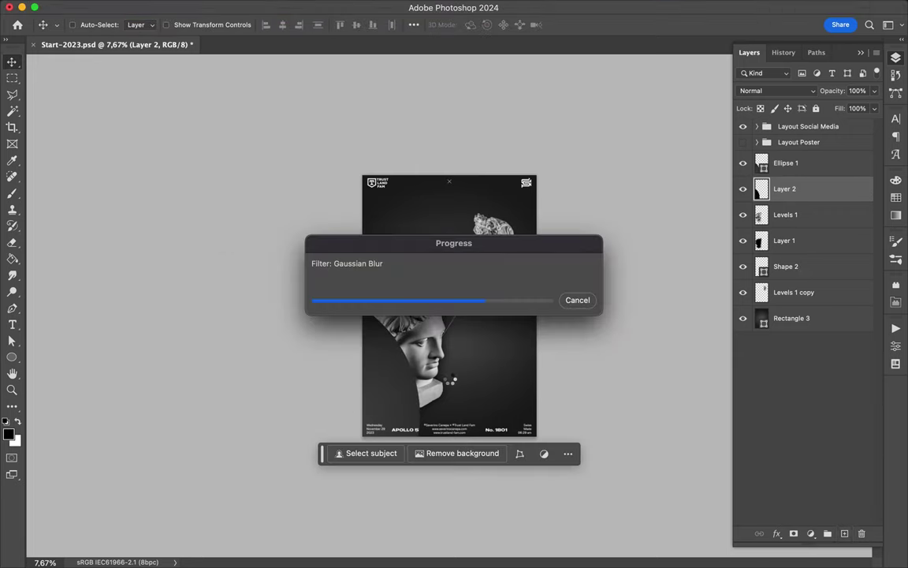
scroll(451, 383, "up", 3)
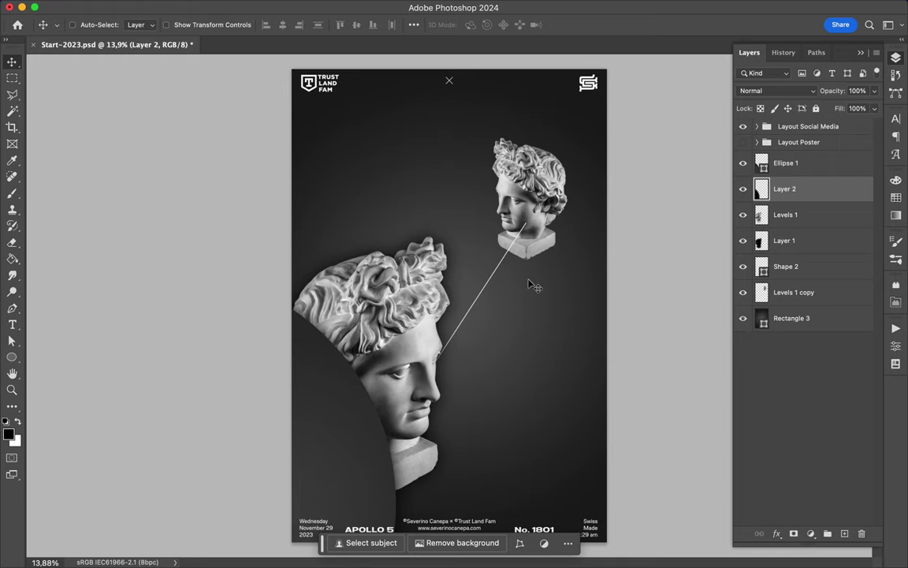
Step: Zoom out and draw a trial ellipse on the poster
key("u")
key("ctrl+minus")
left_click_drag(385, 380, 552, 543)
Step: Replace the trial ellipse with a large circle, Ellipse 2, placed above Rectangle 3
key("ctrl+z")
key("a")
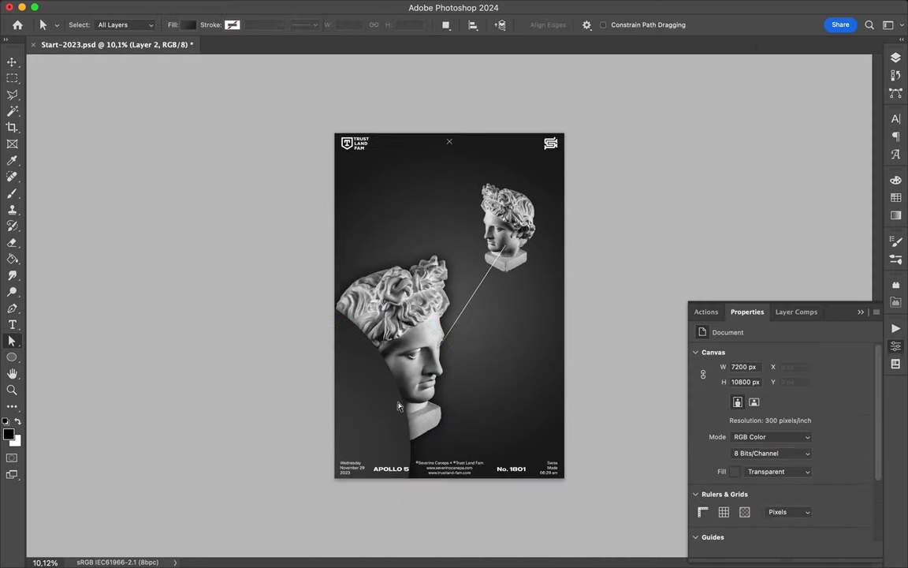
key("u")
left_click_drag(385, 382, 547, 512)
key("v")
left_click(896, 57)
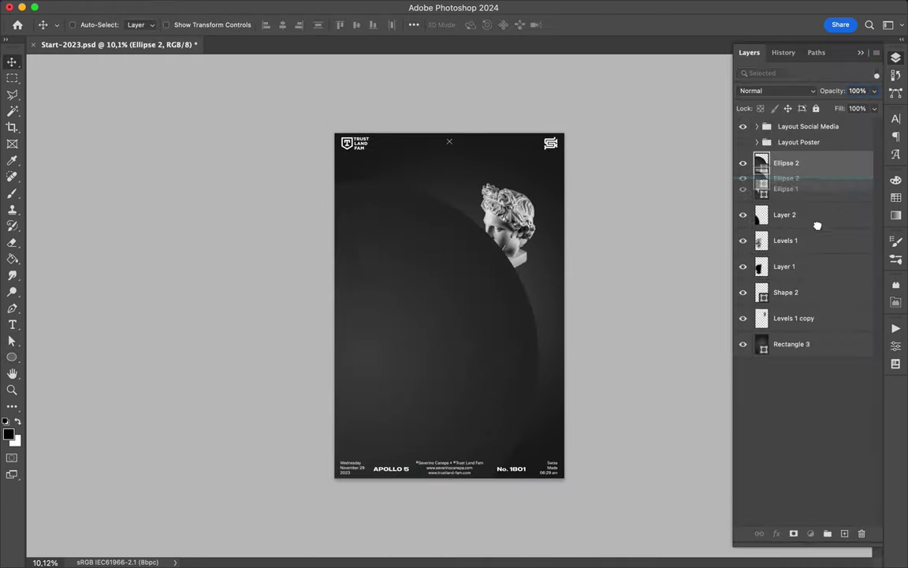
left_click_drag(817, 226, 818, 329)
left_click_drag(529, 345, 491, 377)
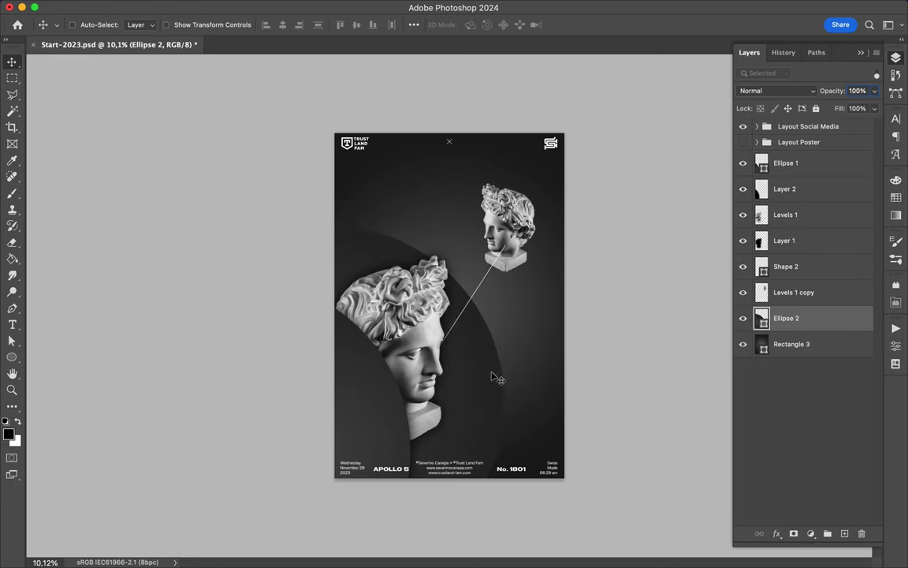
Step: Add a new layer above Ellipse 2 filled with a black circle
key("a")
left_click(507, 250)
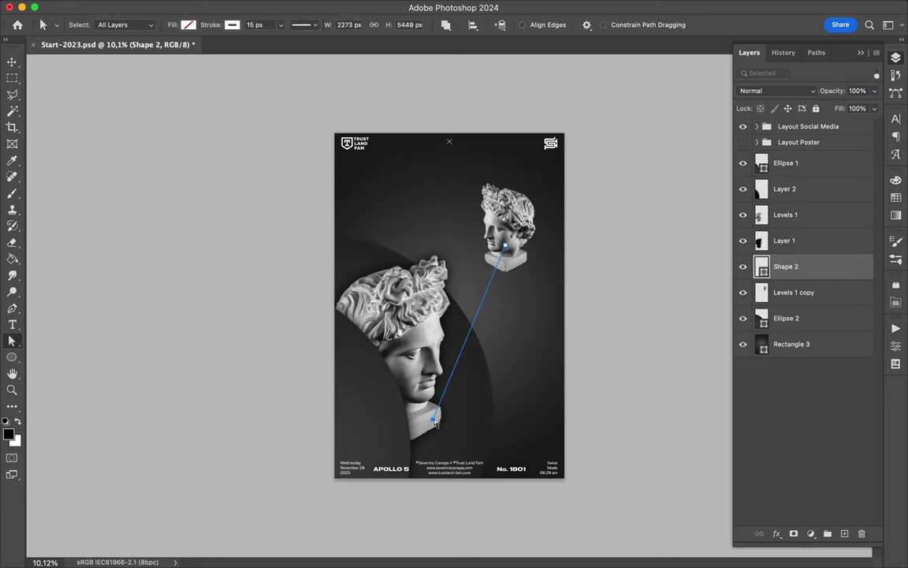
key("v")
left_click(820, 318)
scroll(375, 379, "down", 3)
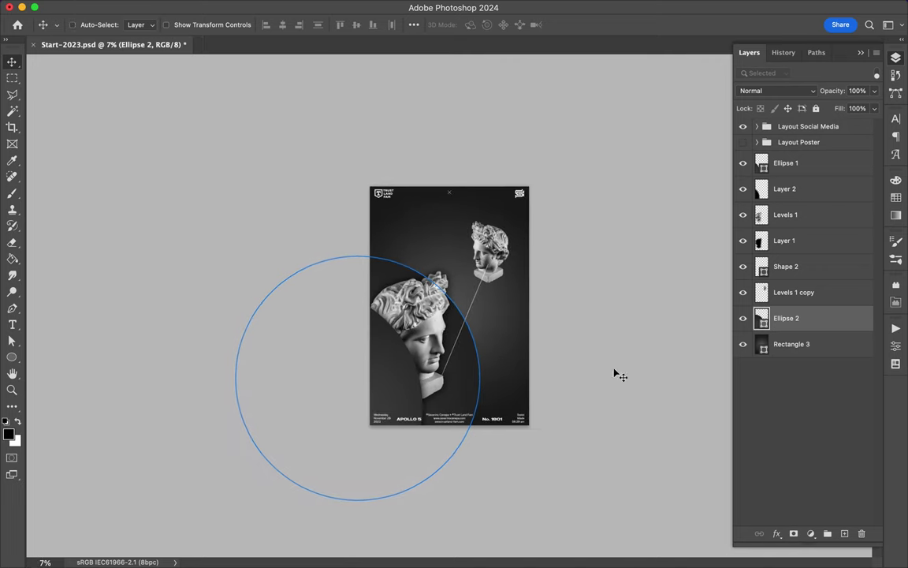
left_click(844, 533)
key("g")
left_click(442, 347)
Step: Blur the black circle and place Layer 3 below Ellipse 2 as its shadow
key("m")
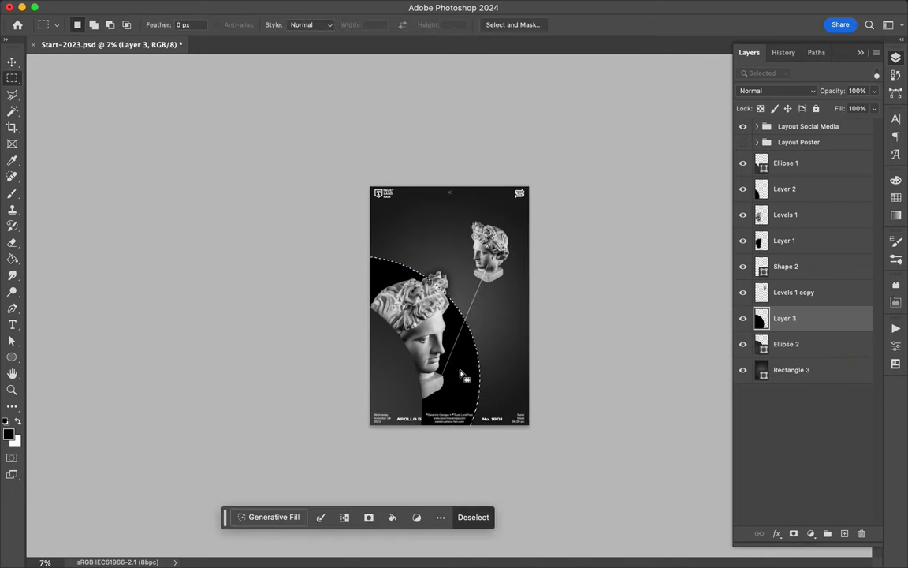
left_click(316, 8)
left_click(319, 24)
key("v")
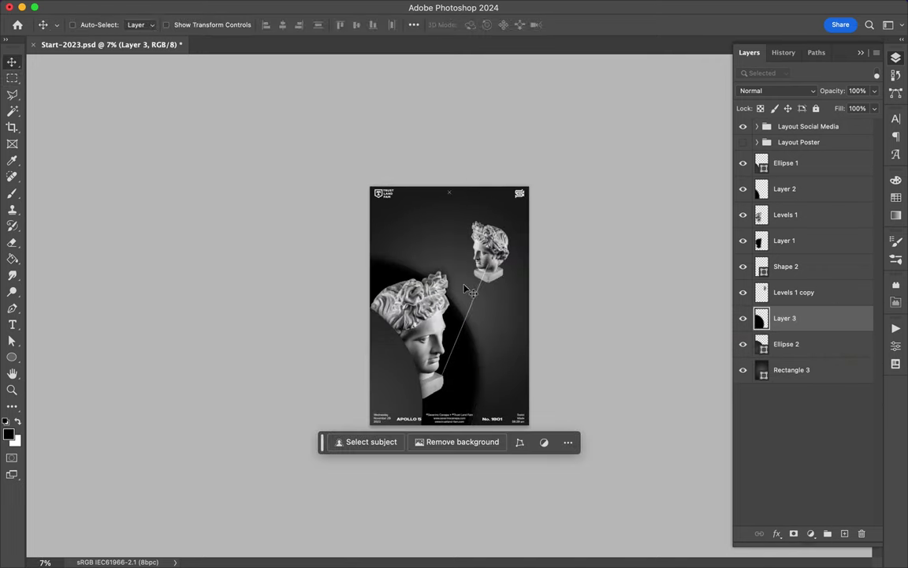
left_click_drag(784, 318, 784, 353)
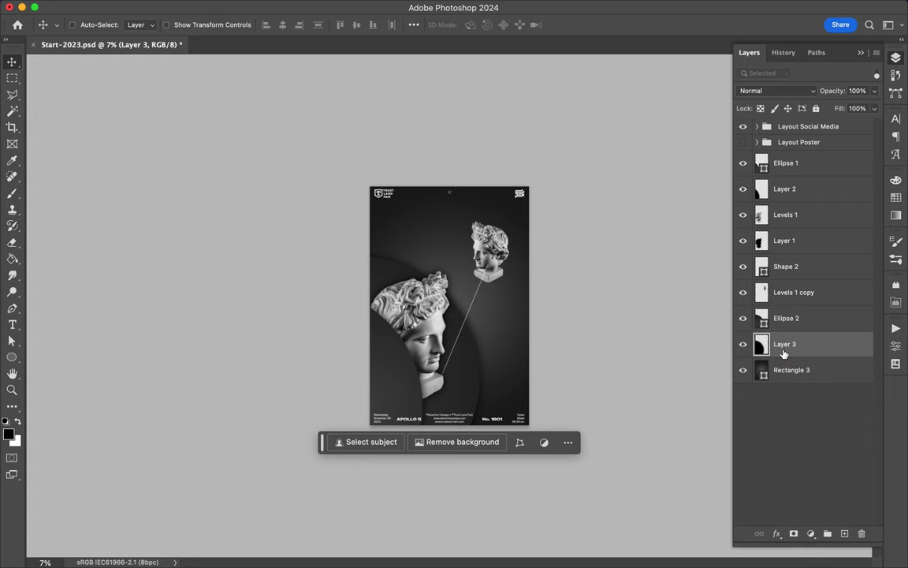
scroll(557, 355, "up", 3)
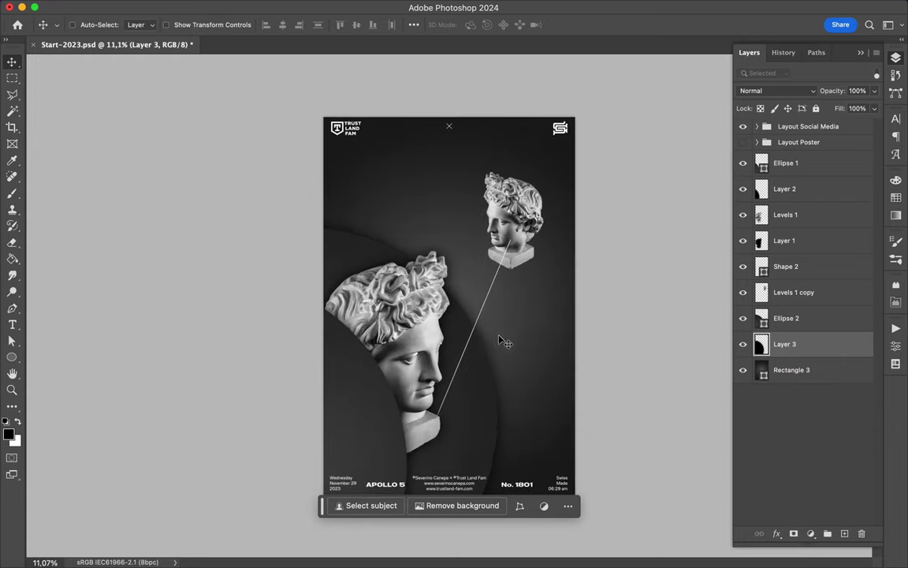
Step: Draw a small circle near the top-left of the poster
key("u")
mouse_move(475, 250)
left_mouse_down()
mouse_move(487, 262)
mouse_move(387, 166)
left_mouse_up()
key("v")
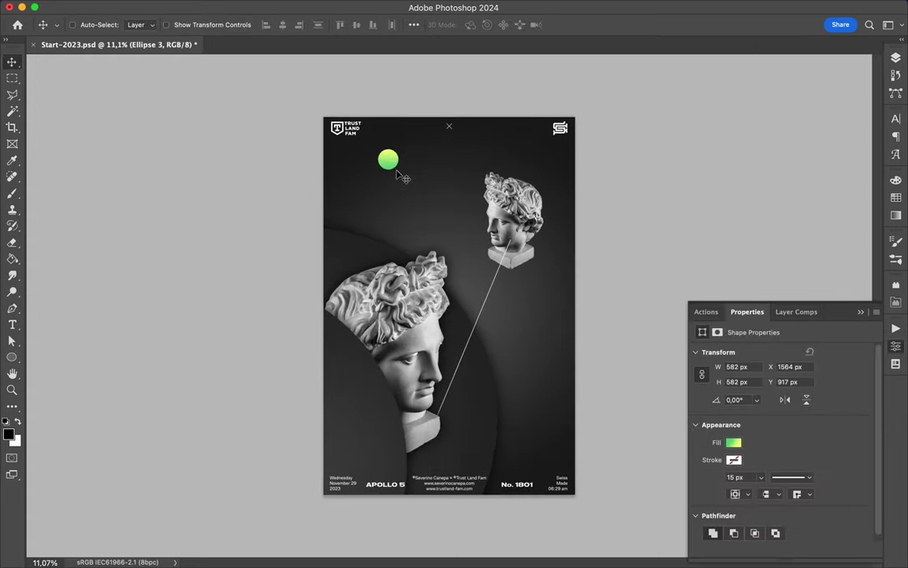
scroll(403, 178, "up", 3)
scroll(455, 253, "up", 1)
Step: Set the shadow Layer 3 to Multiply with 68% fill
left_click(504, 369, "ctrl")
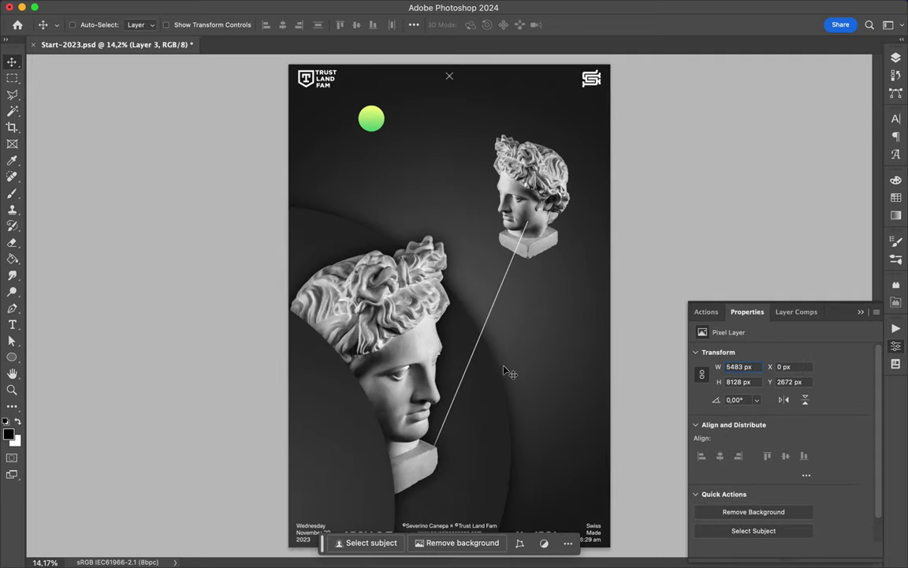
key("F7")
key("alt+shift+m")
scroll(541, 289, "up", 1)
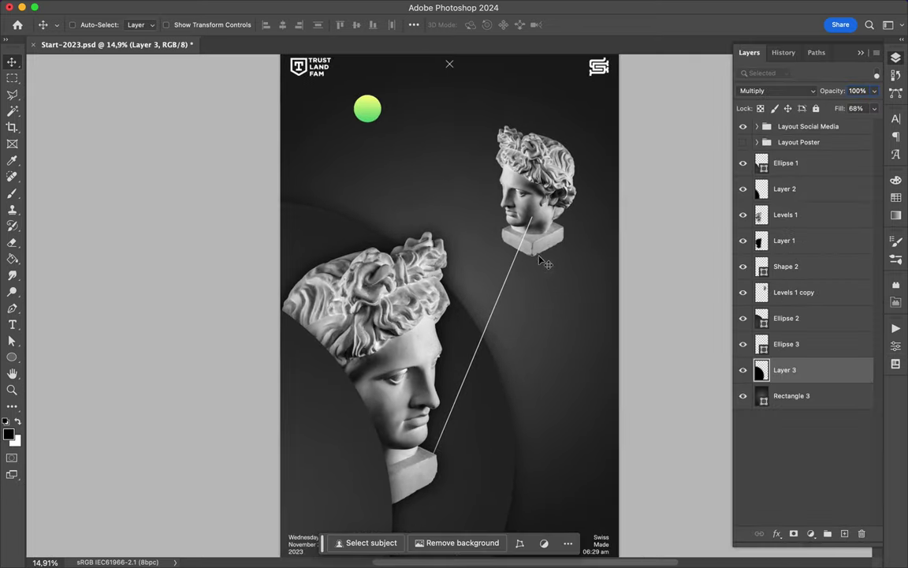
Step: Duplicate the circle panel and its shadow, slightly offset, as a nested panel
left_click(544, 235, "ctrl")
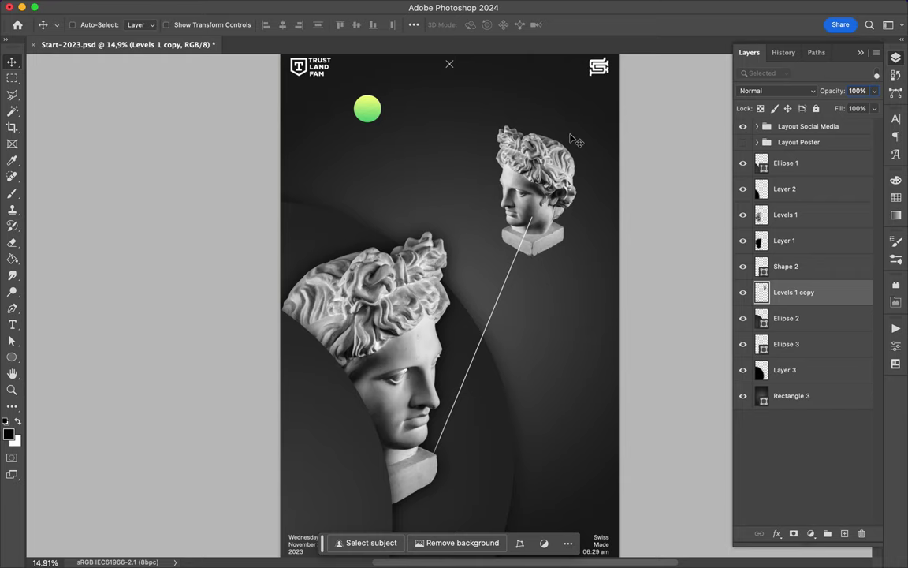
left_click(462, 386, "ctrl")
left_click_drag(462, 386, 447, 420)
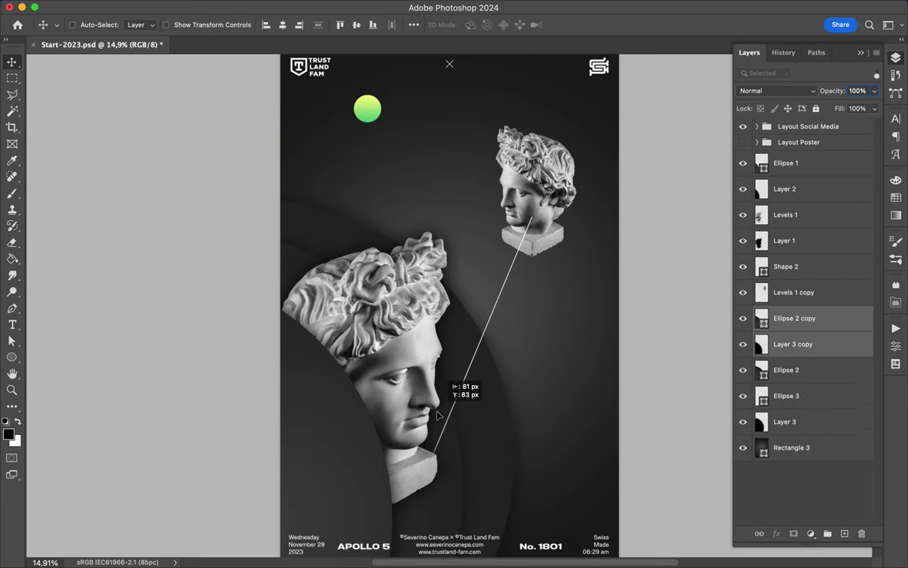
scroll(575, 231, "down", 1)
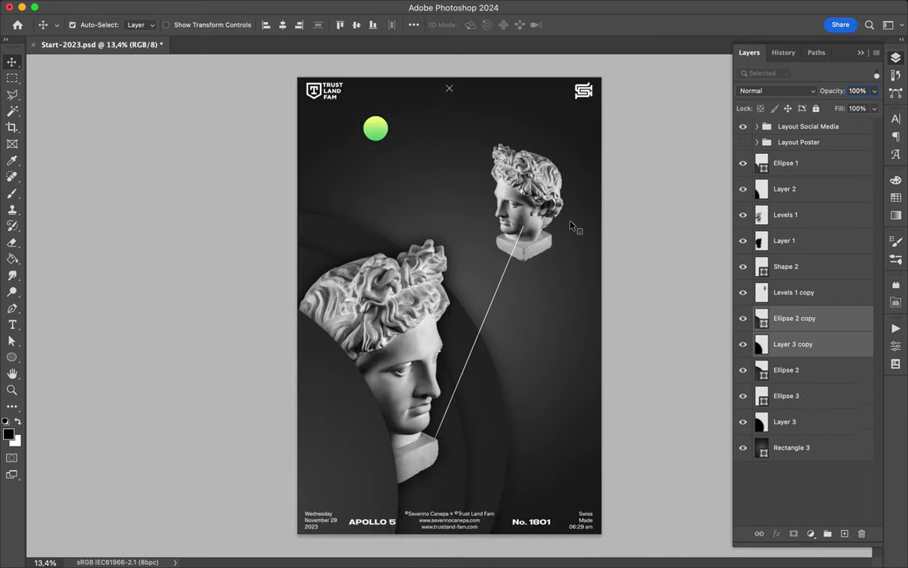
Step: Nudge the small head down, move the green circle down-right, and select Ellipse 2
left_click(520, 153, "ctrl")
left_click_drag(520, 153, 517, 172)
left_click_drag(377, 138, 388, 159)
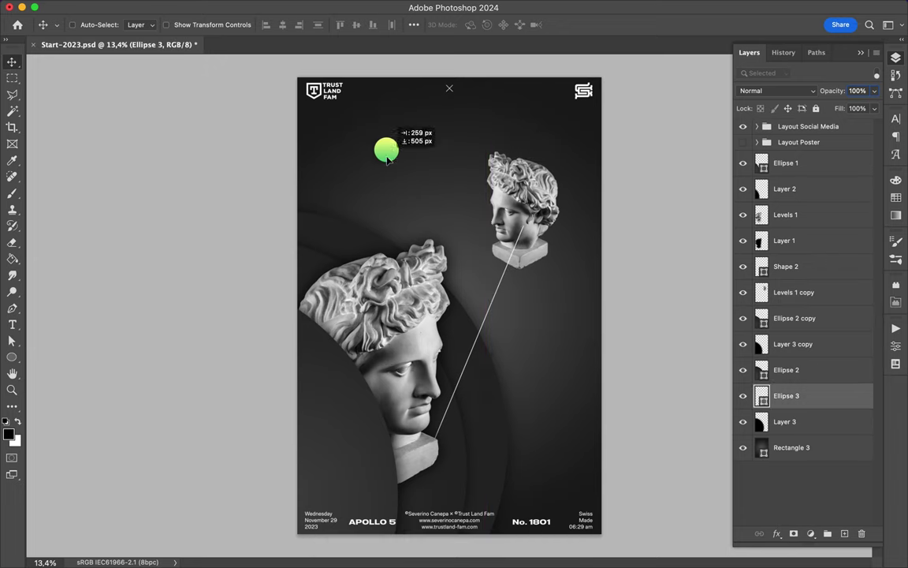
key("u")
left_click(429, 205)
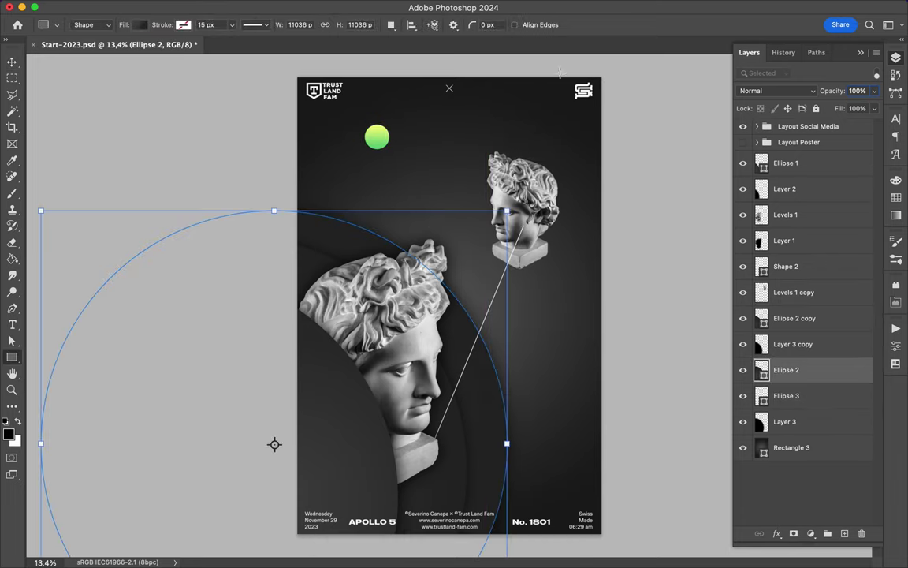
Step: Draw a tall rectangle at the poster's right edge and fill a new shadow layer with black
left_click_drag(559, 73, 608, 537)
key("v")
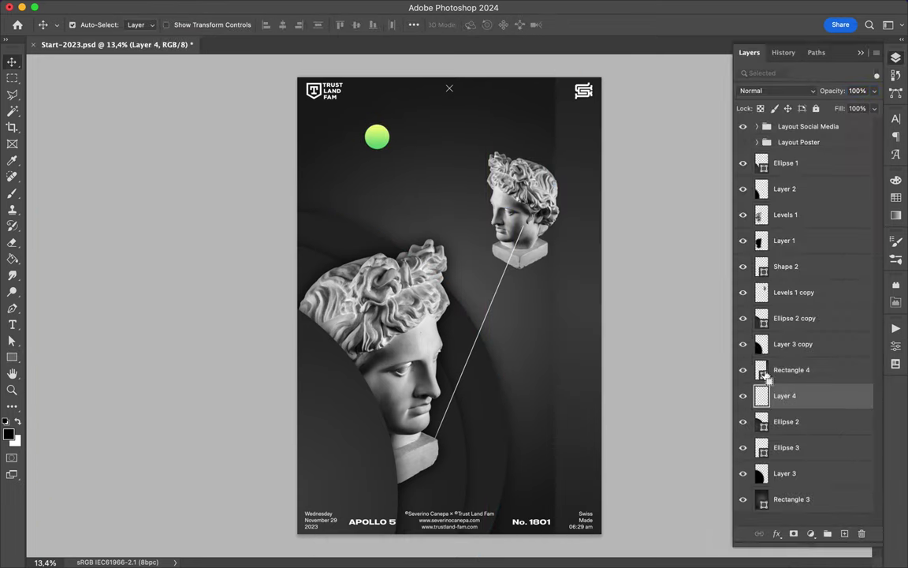
left_click(762, 370, "ctrl")
key("ctrl+d")
Step: Blur the black shadow, set its blend mode, and stack strip and shadow above Levels 1
left_click(314, 8)
left_click(324, 24)
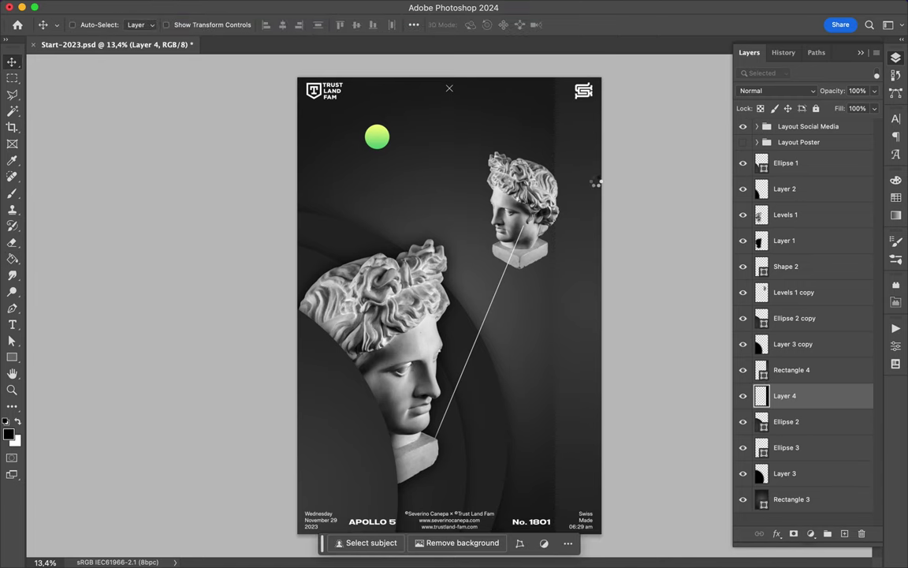
left_click(811, 91)
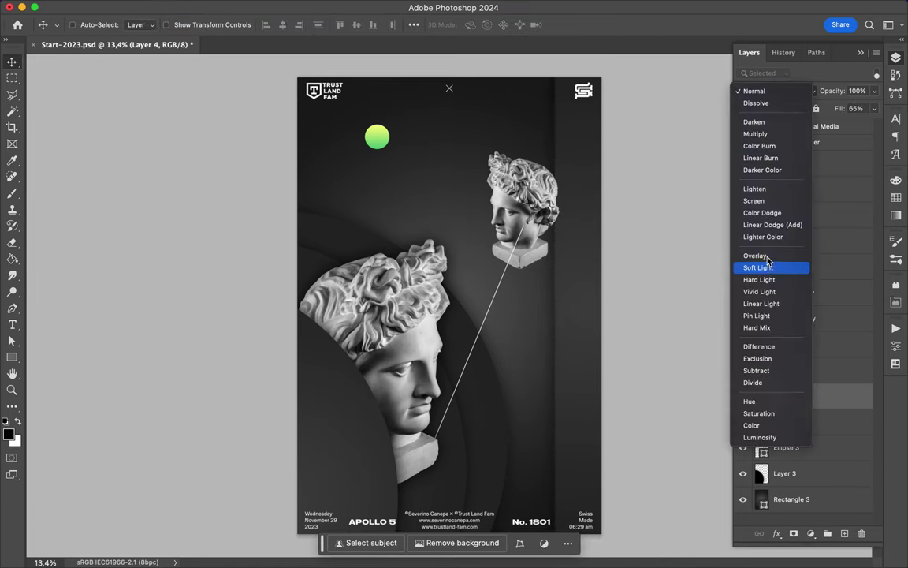
left_click(791, 370, "shift")
left_click_drag(792, 370, 802, 202)
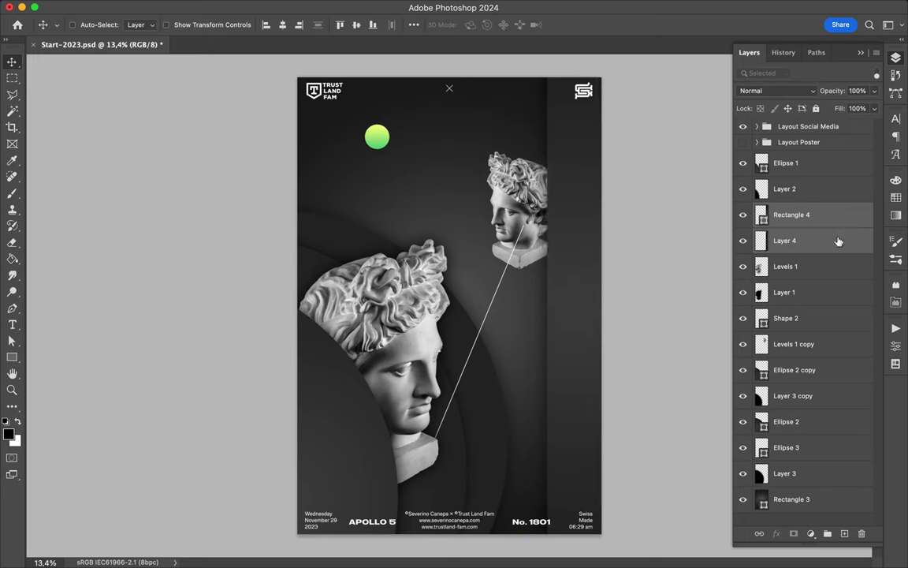
Step: Duplicate the strip and its shadow, placing a copy further left below Layer 3 copy
left_click_drag(792, 241, 796, 434)
left_click_drag(525, 360, 498, 361)
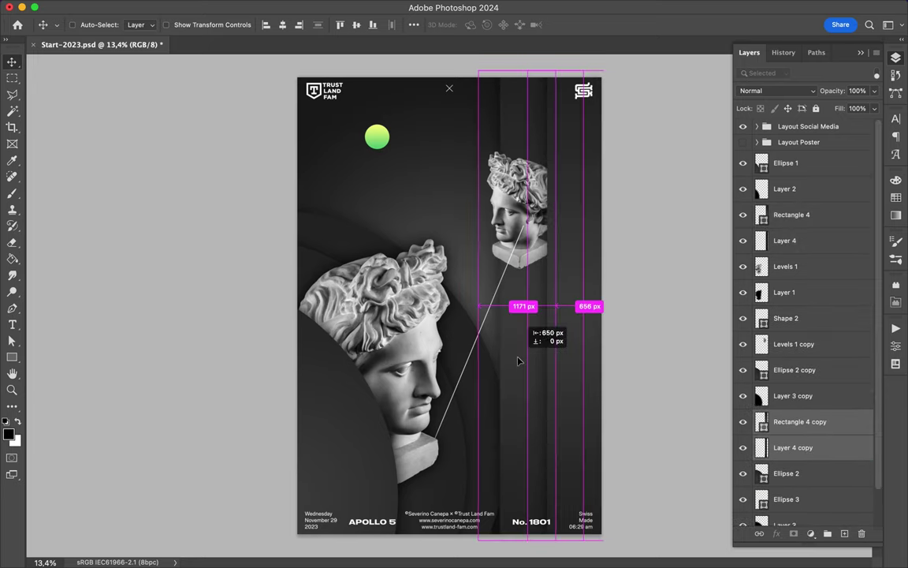
left_click_drag(798, 309, 783, 464)
key("ctrl+z")
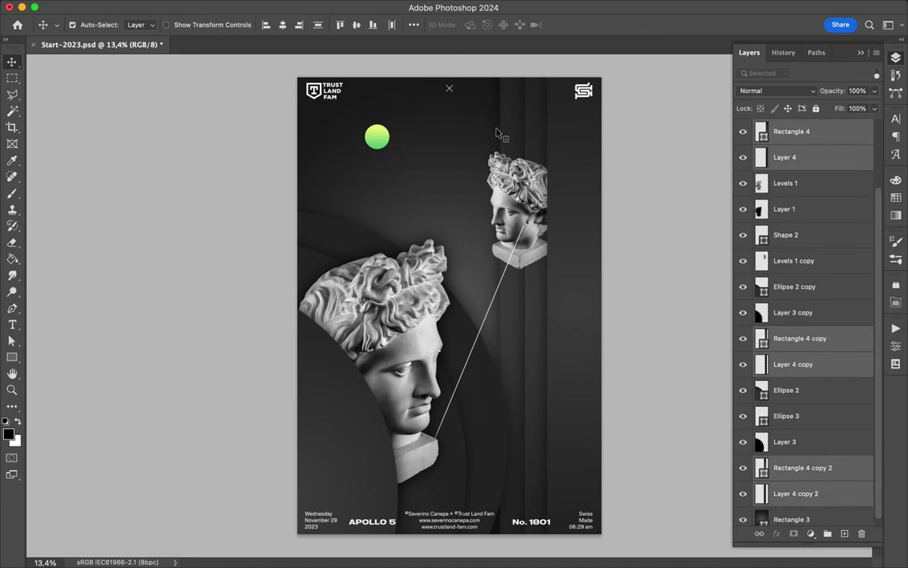
Step: Duplicate the six panel strip layers and rotate the copies to horizontal
key("ctrl+j")
key("ctrl+t")
mouse_move(402, 153)
left_mouse_down()
mouse_move(271, 316)
mouse_move(272, 354)
left_mouse_up()
key("Return")
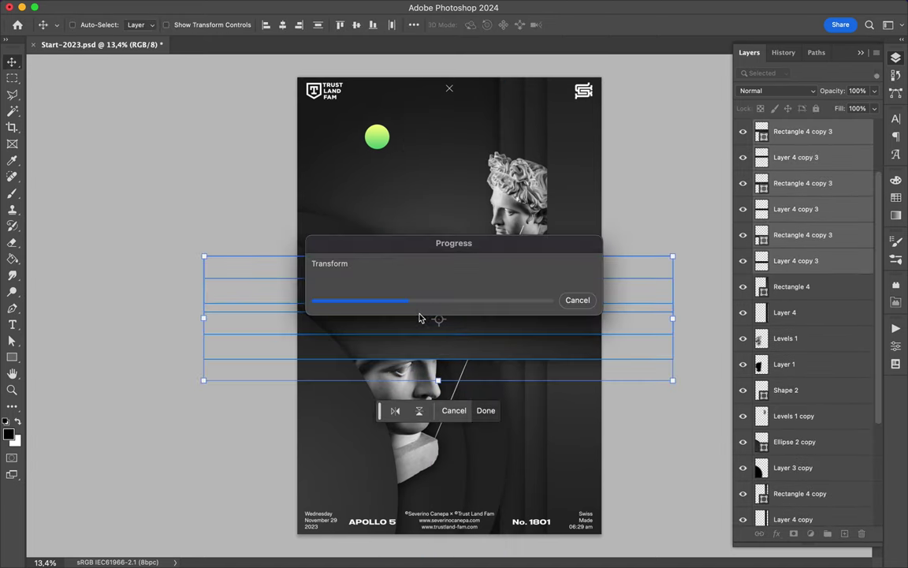
Step: Reverse the fill gradient on the three Rectangle 4 copy 3 strips
left_click(803, 131)
left_click(802, 183, "ctrl")
left_click(802, 234, "ctrl")
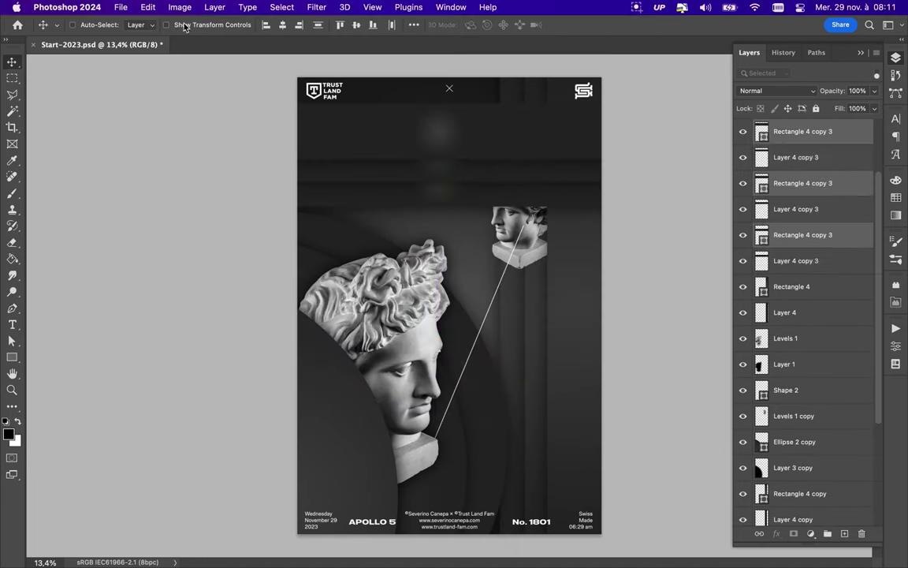
key("a")
left_click(188, 25)
left_click(265, 208)
Step: Move the horizontal Layer 4 copy 3 and Rectangle 4 copy 3 pair up, below Layer 1
key("v")
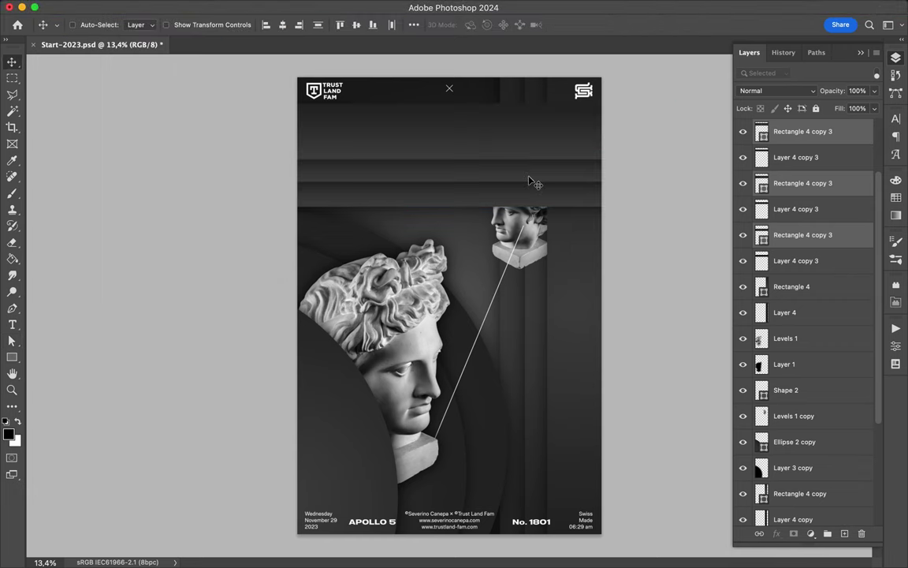
left_click(796, 218)
left_click(797, 261, "shift")
left_click_drag(493, 166, 492, 127)
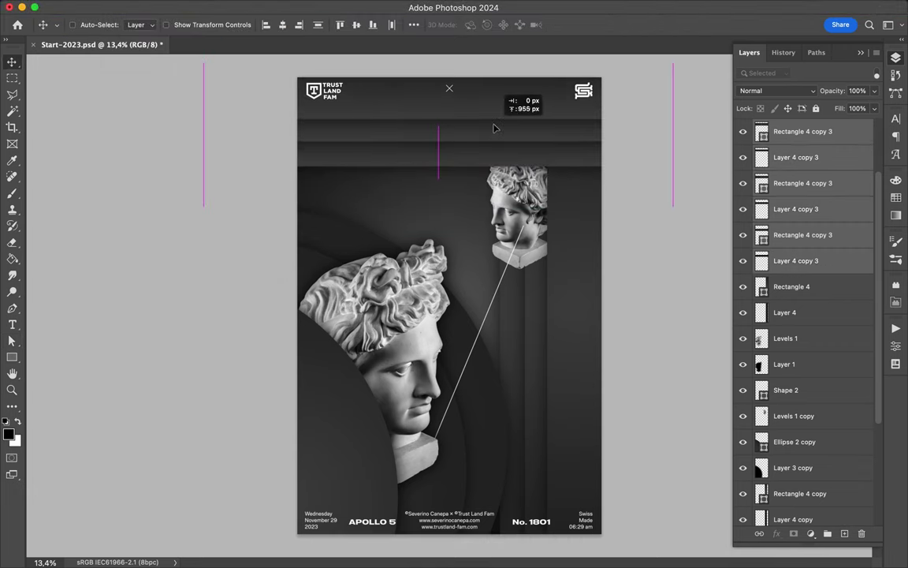
mouse_move(804, 260)
left_mouse_down()
mouse_move(797, 369)
mouse_move(783, 152)
mouse_move(787, 272)
left_mouse_up()
Step: Scatter two more green circle copies, stacking Ellipse 3 copy 2 above Levels 1
scroll(787, 272, "down", 3)
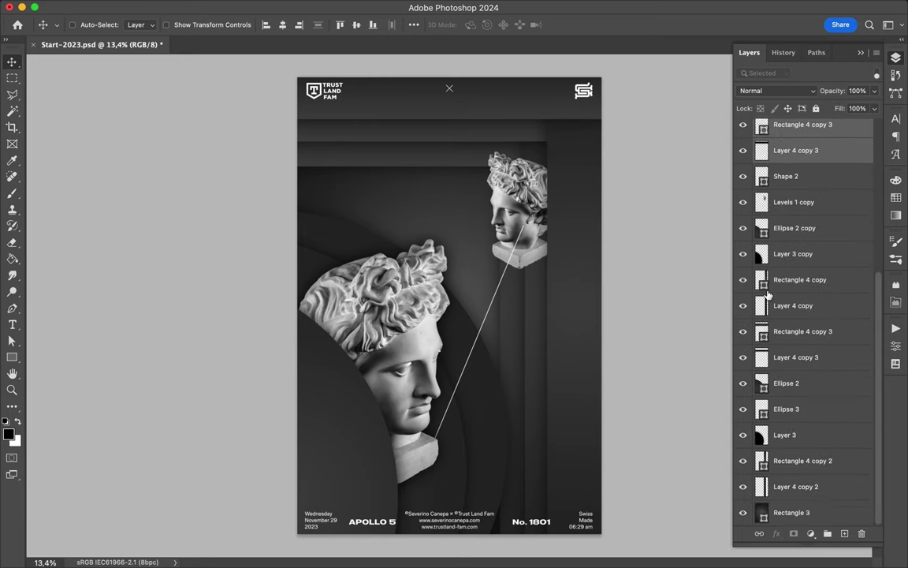
mouse_move(797, 180)
left_mouse_down()
mouse_move(804, 213)
mouse_move(803, 204)
left_mouse_up()
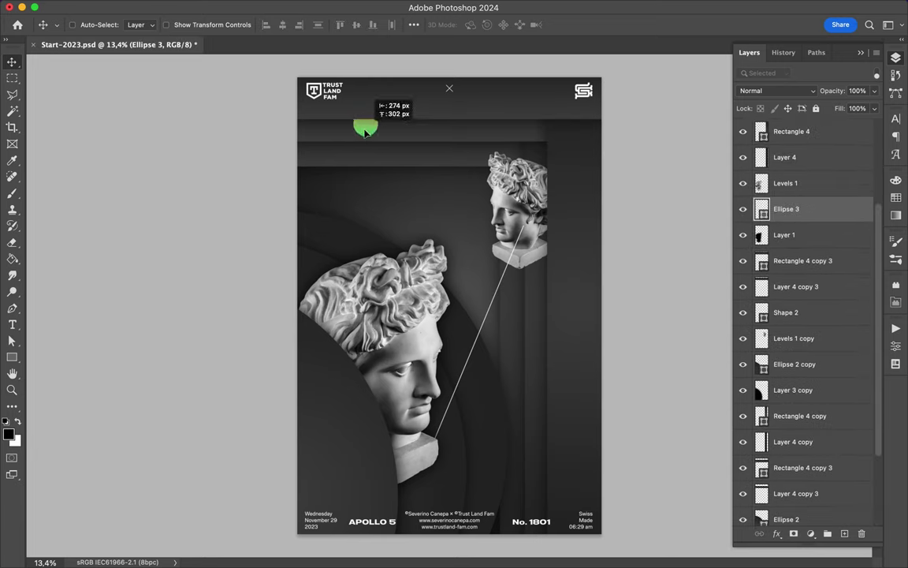
left_click_drag(377, 145, 541, 321)
left_click_drag(790, 216, 791, 180)
left_click_drag(354, 359, 569, 473)
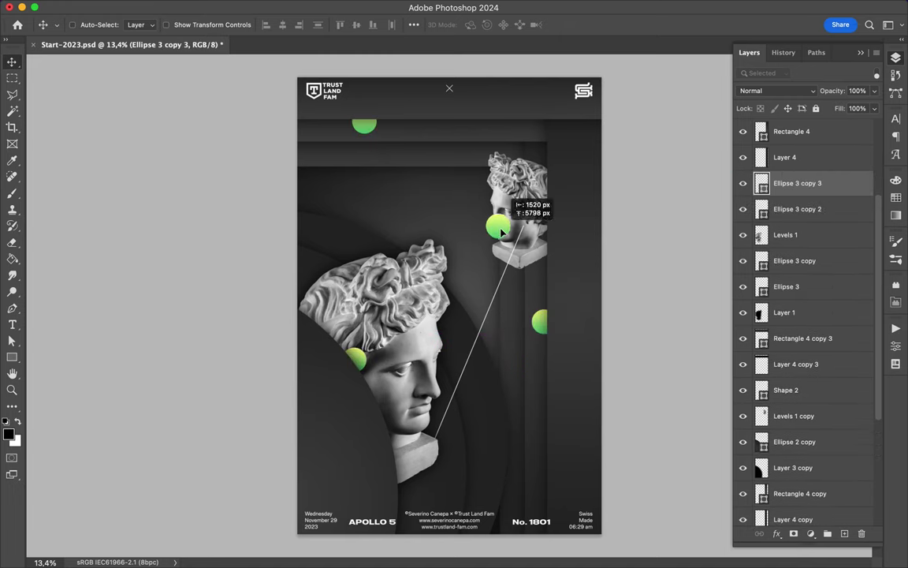
left_click_drag(501, 230, 440, 212)
Step: Gaussian-blur the new Layer 5 and change its blend mode
key("m")
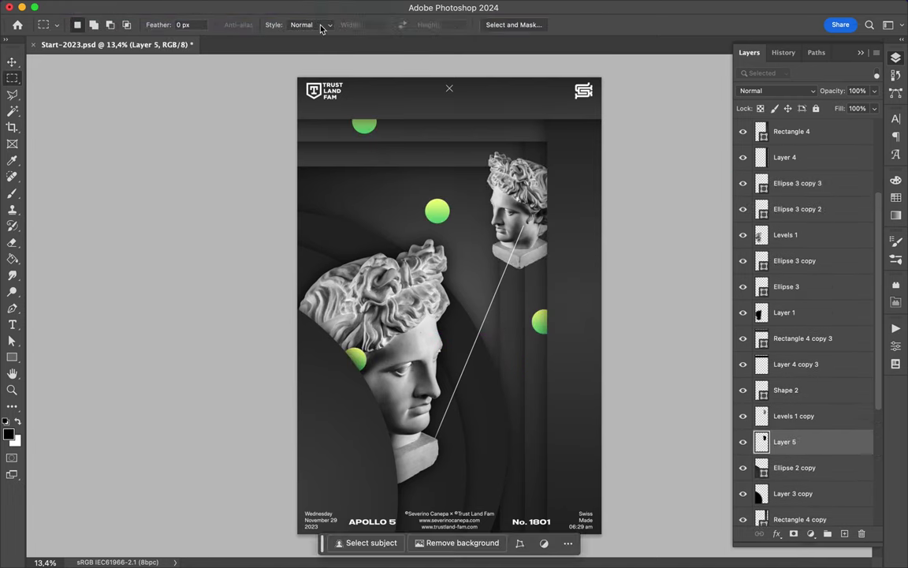
key("ctrl+f")
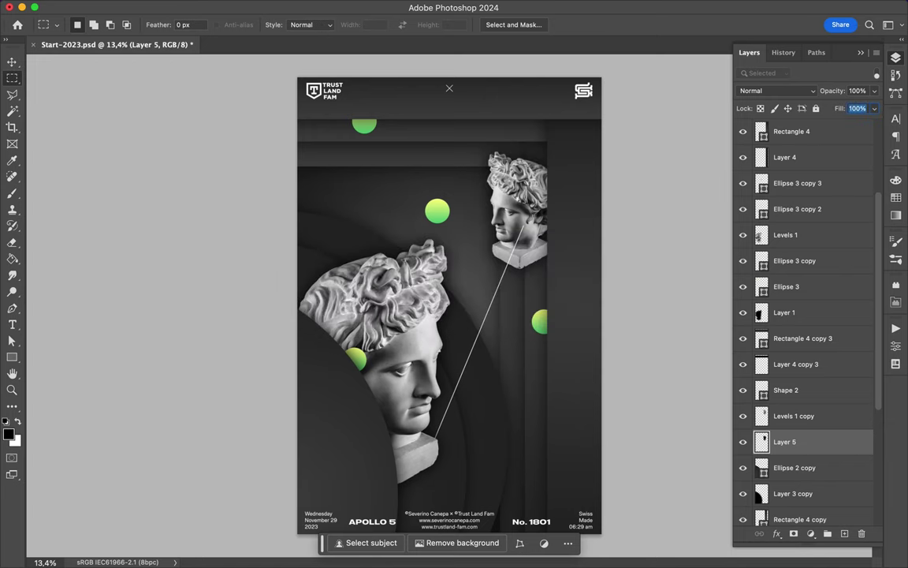
left_click(777, 91)
key("Escape")
key("v")
Step: Nudge the dark panel band and shift the small statue head slightly right
left_click(442, 166)
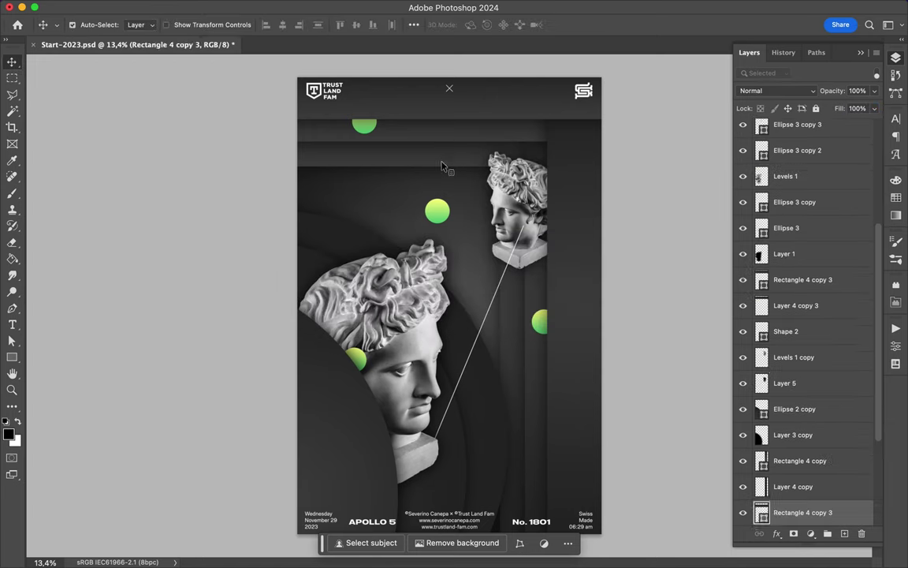
left_click_drag(442, 166, 434, 169)
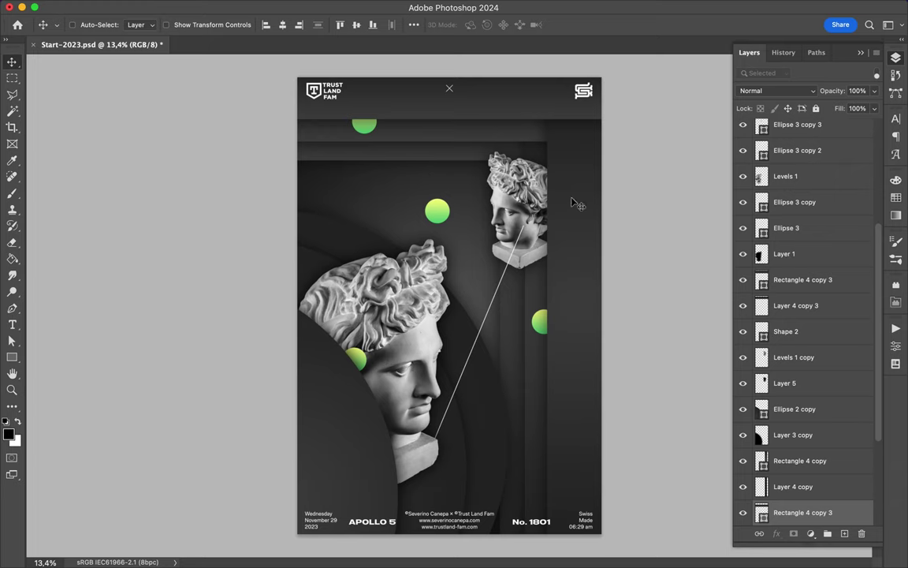
scroll(788, 236, "up", 2)
scroll(755, 233, "up", 2)
scroll(804, 164, "up", 3)
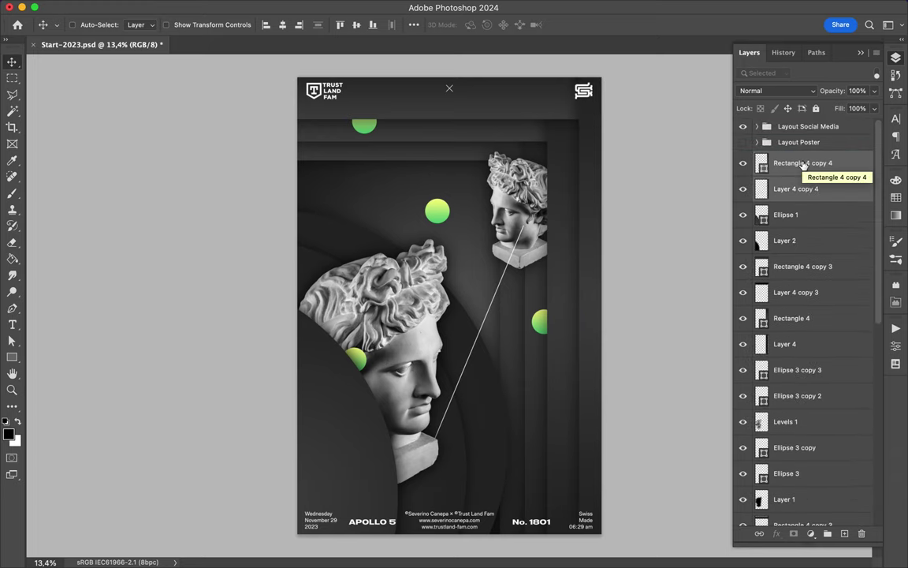
left_click_drag(529, 165, 540, 165)
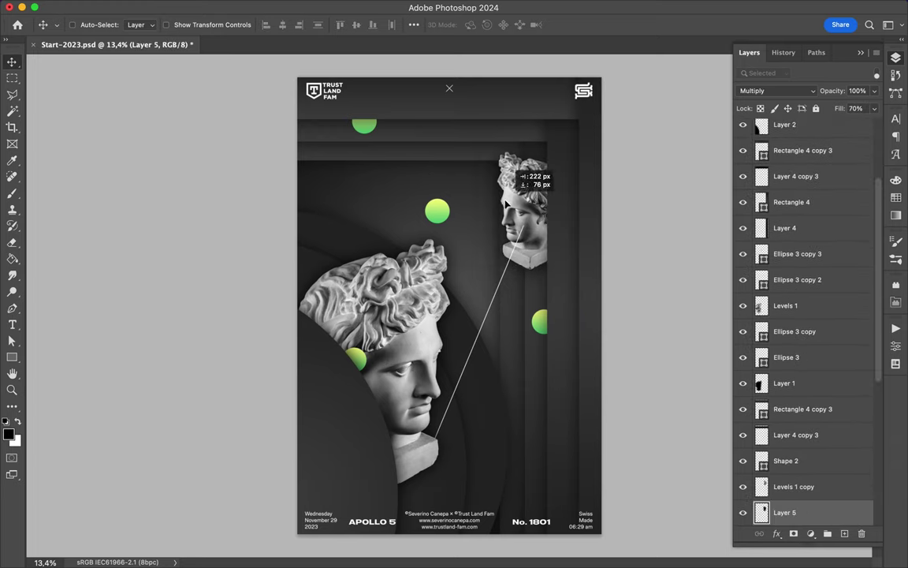
Step: Add a green circle at the lower right edge, raising Ellipse 3 copy 5 in the stack
left_click(562, 380)
left_click(432, 209)
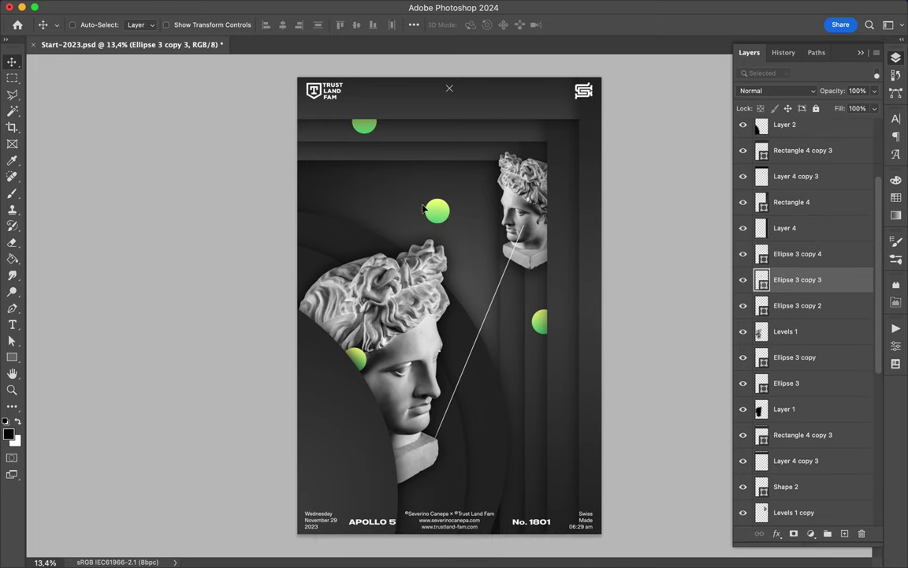
left_click(365, 130, "super")
left_click_drag(337, 136, 339, 135)
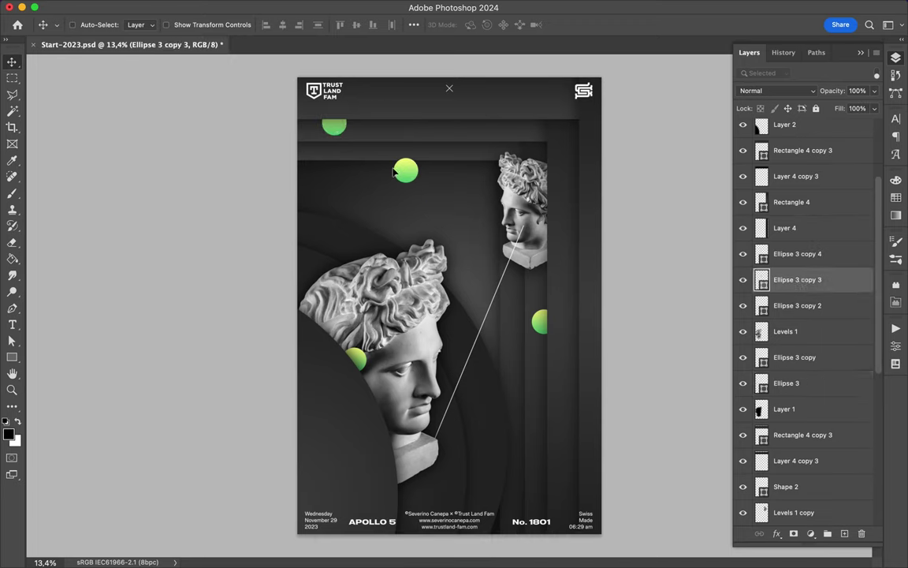
left_click(421, 237)
left_click_drag(406, 169, 547, 456)
left_click_drag(784, 281, 784, 176)
left_click_drag(547, 456, 574, 461)
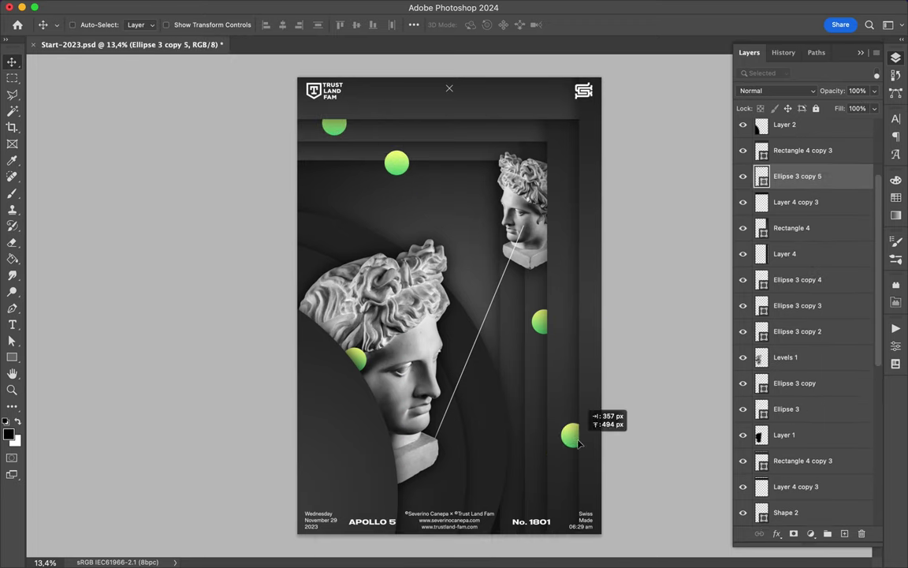
left_click(541, 321)
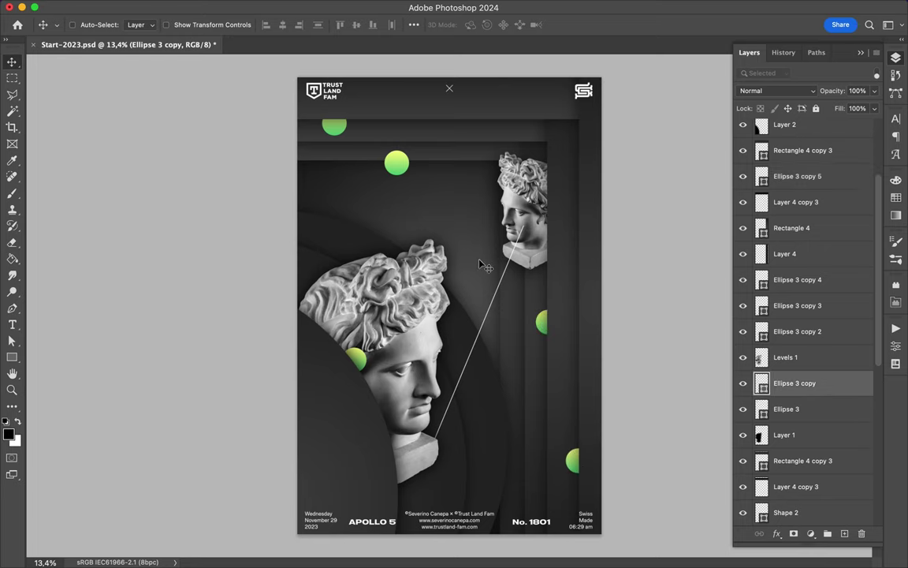
Step: Select the thin connecting line with neighbouring layers and reorder them in the stack
key("a")
double_click(522, 237)
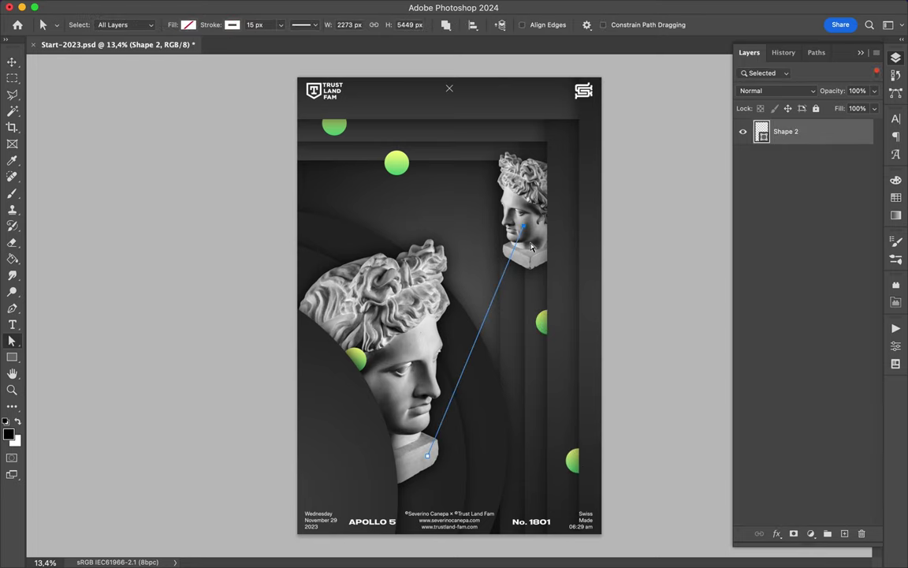
key("v")
left_click(459, 110)
left_click(505, 97, "shift")
left_click_drag(796, 292, 798, 155)
Step: Delete the thin diagonal connecting line, Shape 2
key("a")
key("v")
left_click(511, 230)
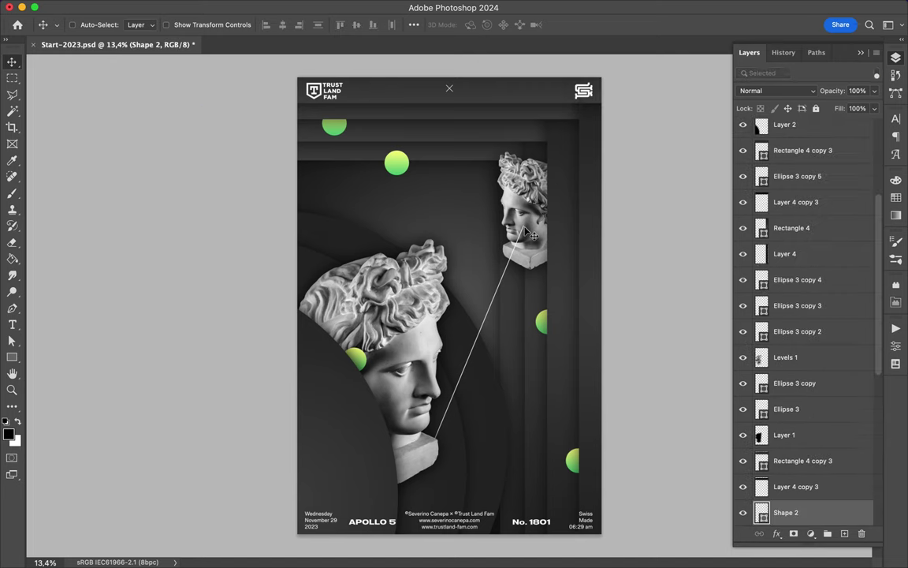
key("a")
key("Delete")
key("v")
Step: Copy the small statue head to the top left and a green circle lower down
scroll(510, 230, "down", 2)
mouse_move(516, 249)
left_mouse_down()
mouse_move(360, 160)
mouse_move(426, 202)
left_mouse_up()
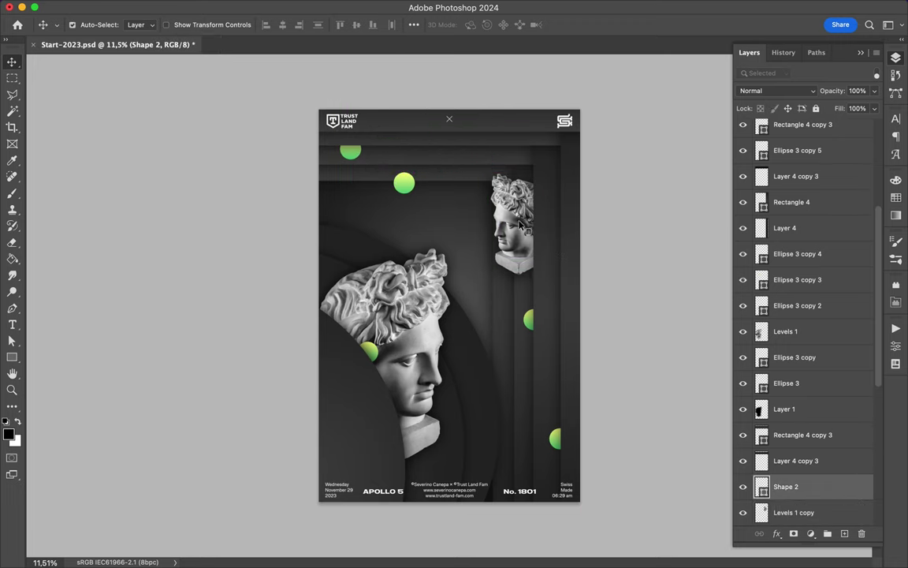
left_click_drag(514, 228, 376, 193)
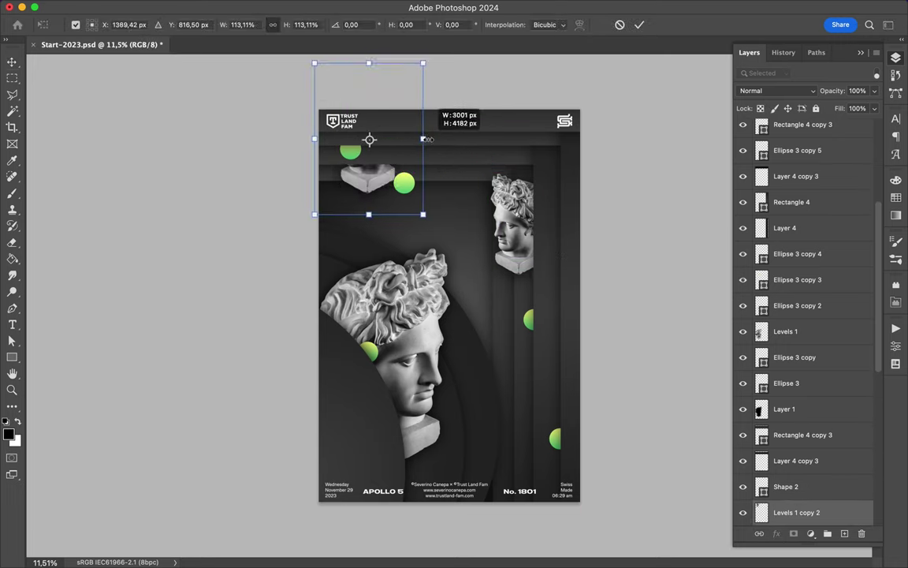
left_click_drag(389, 181, 393, 173)
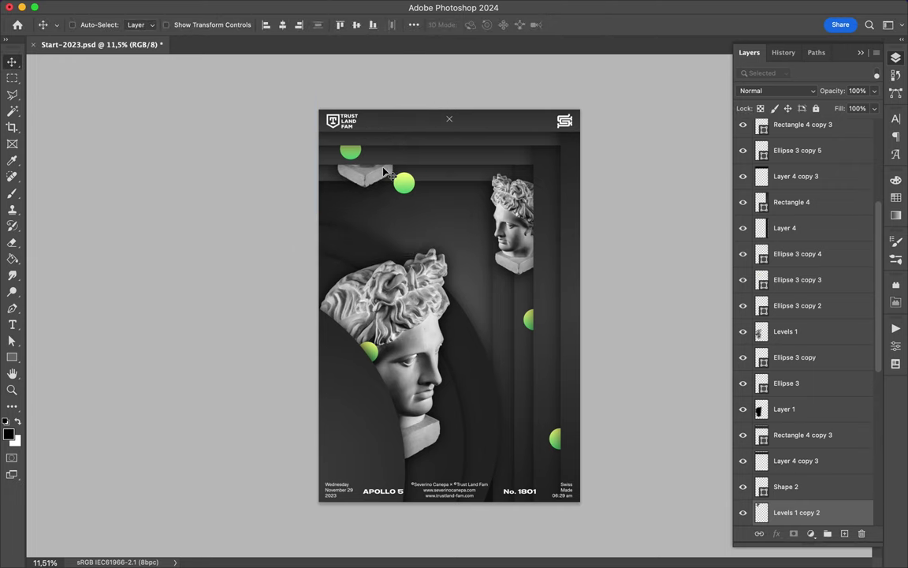
left_click_drag(403, 182, 489, 428)
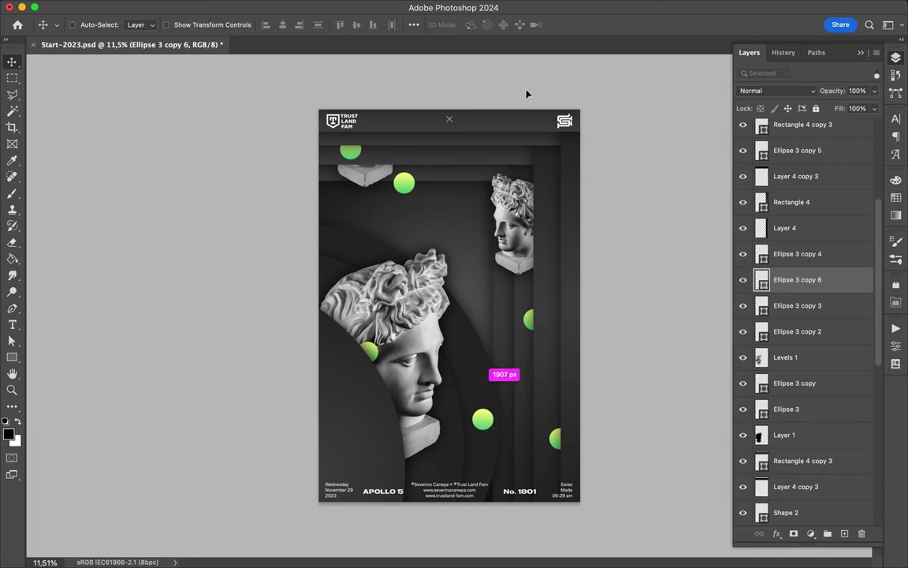
Step: Duplicate a green circle as Ellipse 3 copy 7 and raise it to the stack's top
key("ctrl+j")
left_click_drag(796, 279, 796, 164)
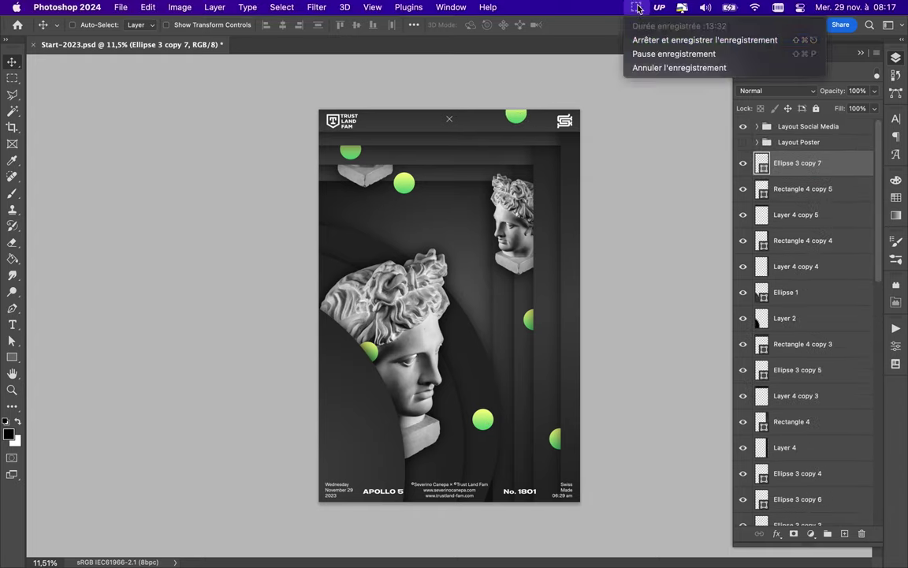